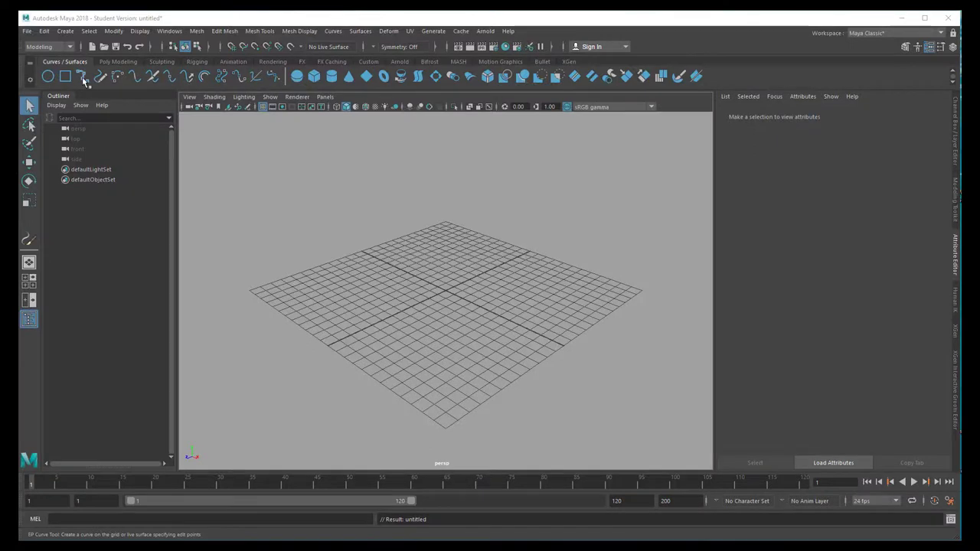
# - Draw a six-point EP curve winding across the grid toward its right side
pyautogui.click(84, 75)
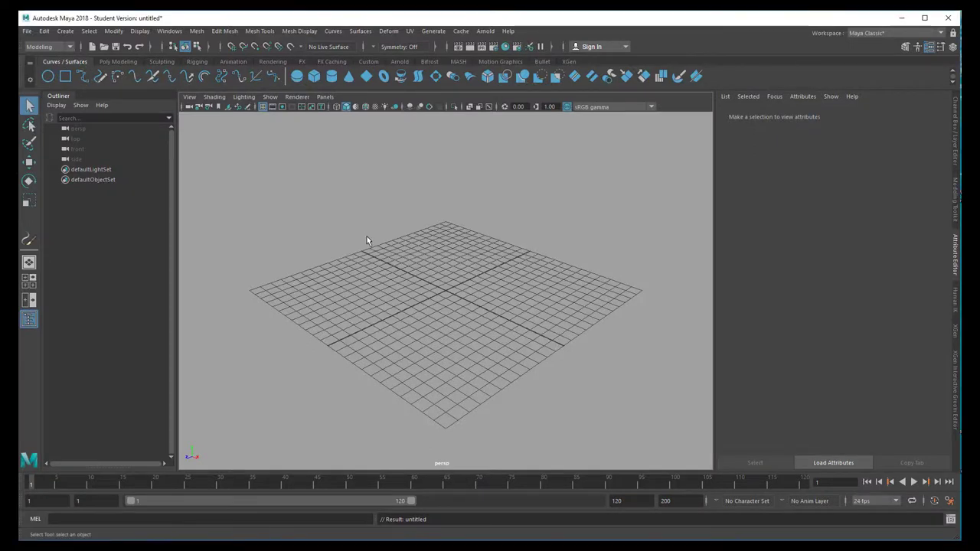
pyautogui.click(348, 256)
pyautogui.click(415, 268)
pyautogui.click(418, 320)
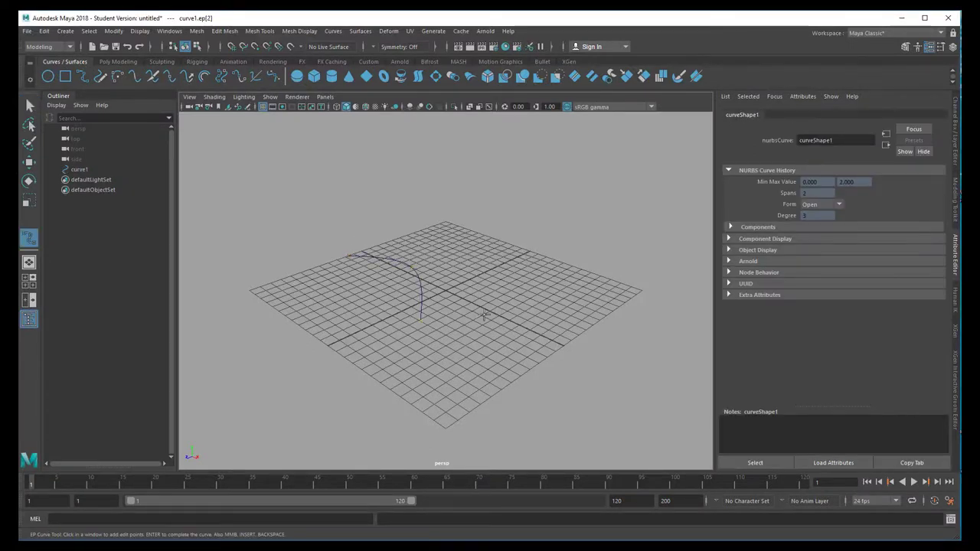
pyautogui.click(488, 311)
pyautogui.click(558, 313)
pyautogui.click(602, 290)
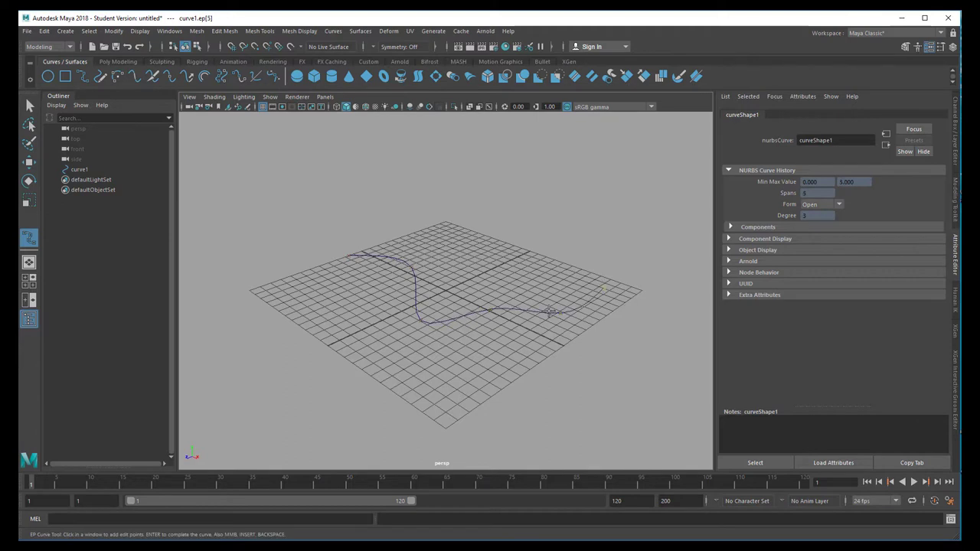
pyautogui.press('q')
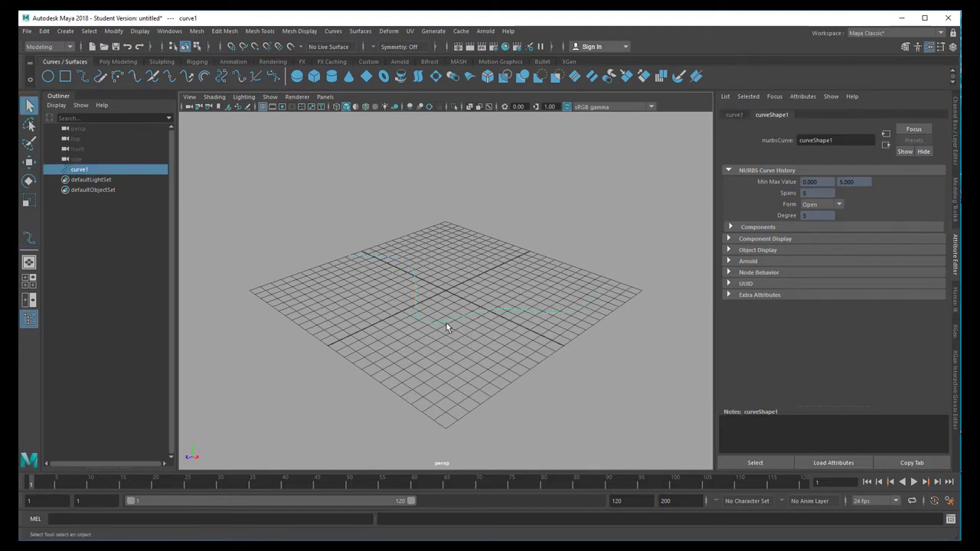
# - Raise the curve's first control vertex, cv[0], above the grid, then return to object mode
pyautogui.press('F8')
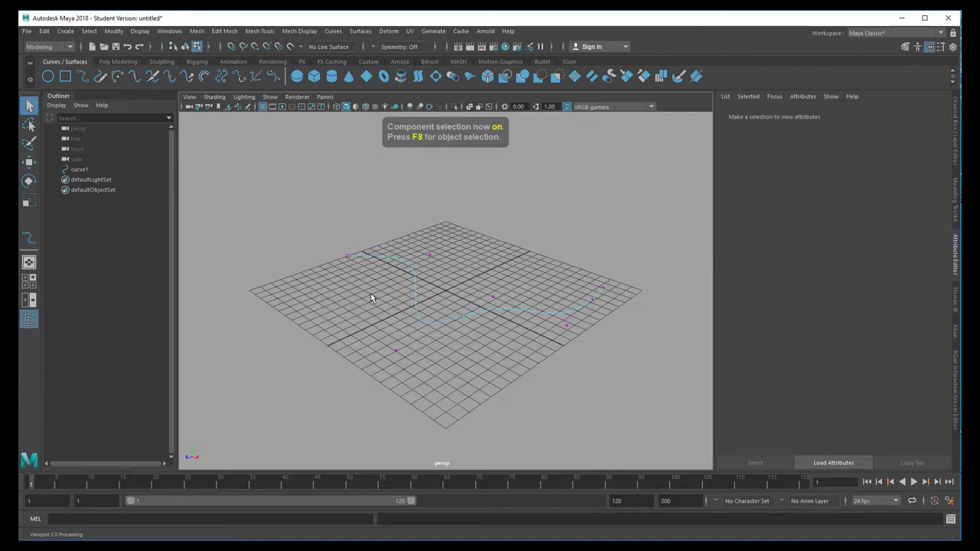
pyautogui.moveTo(411, 309); pyautogui.dragTo(535, 364)
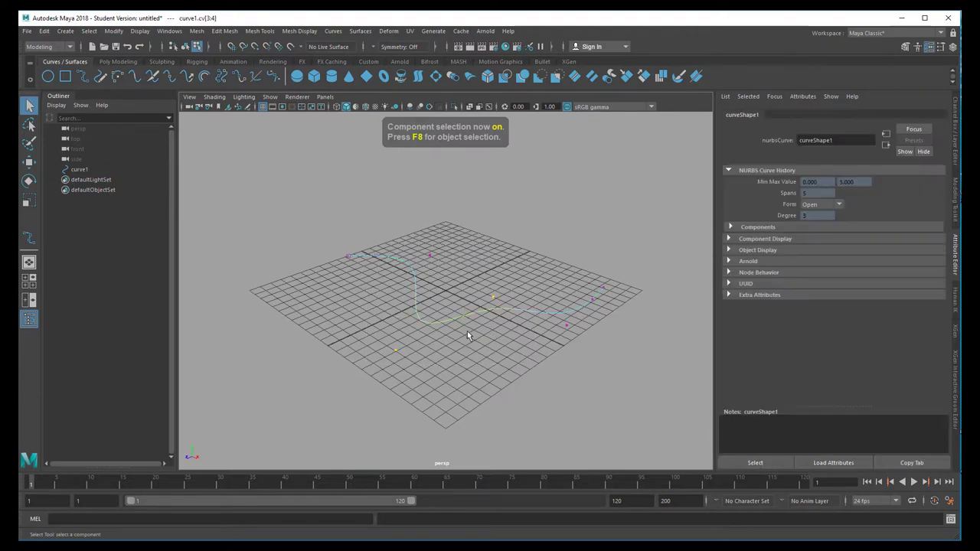
pyautogui.press('w')
pyautogui.keyDown('alt'); pyautogui.moveTo(540, 300); pyautogui.dragTo(593, 328); pyautogui.keyUp('alt')
pyautogui.moveTo(625, 377); pyautogui.dragTo(624, 375)
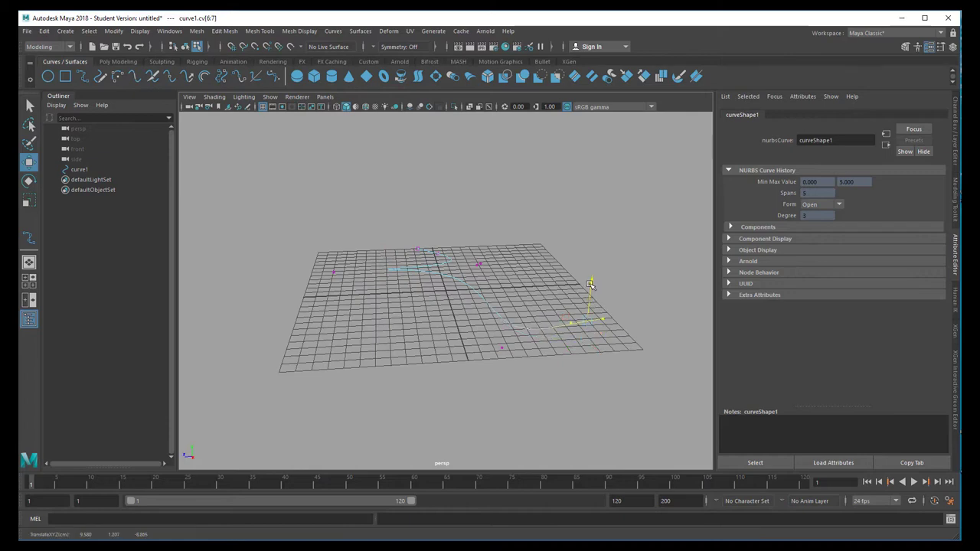
pyautogui.keyDown('alt'); pyautogui.moveTo(497, 375); pyautogui.dragTo(306, 196); pyautogui.keyUp('alt')
pyautogui.click(306, 284)
pyautogui.keyDown('alt'); pyautogui.moveTo(420, 331); pyautogui.dragTo(438, 341); pyautogui.keyUp('alt')
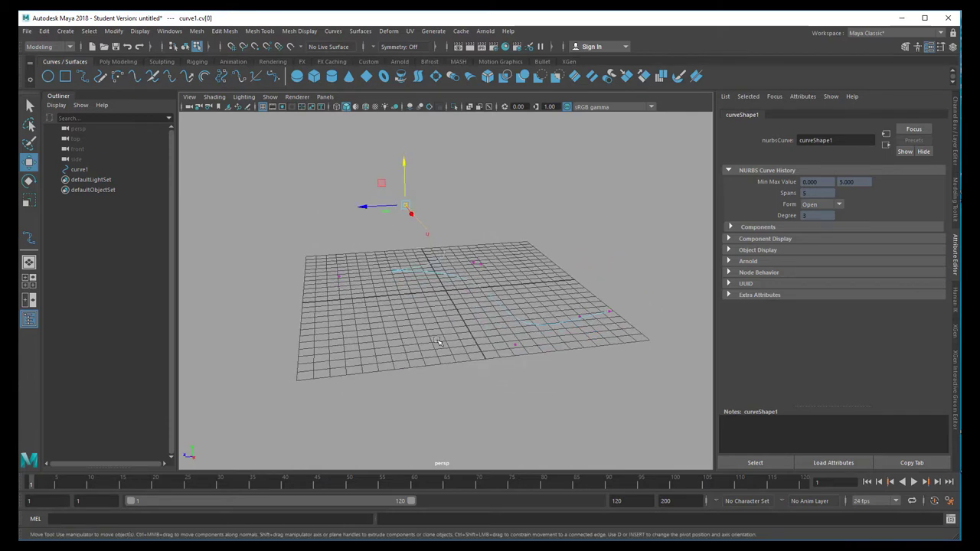
pyautogui.press('F8')
pyautogui.keyDown('alt'); pyautogui.moveTo(528, 360); pyautogui.dragTo(498, 379); pyautogui.keyUp('alt')
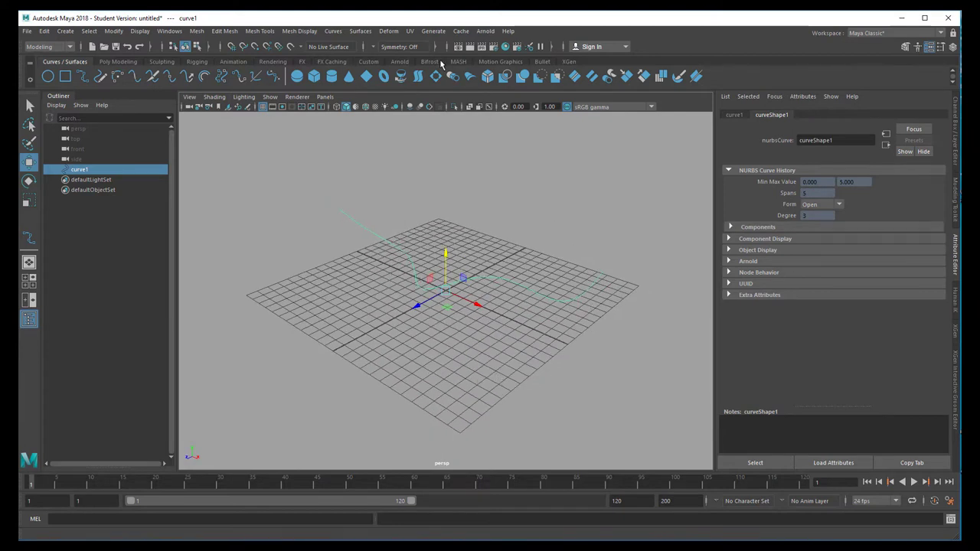
# - Keep the Modeling menu set and bring up the Generate menu's Paint Effects commands
pyautogui.click(65, 49)
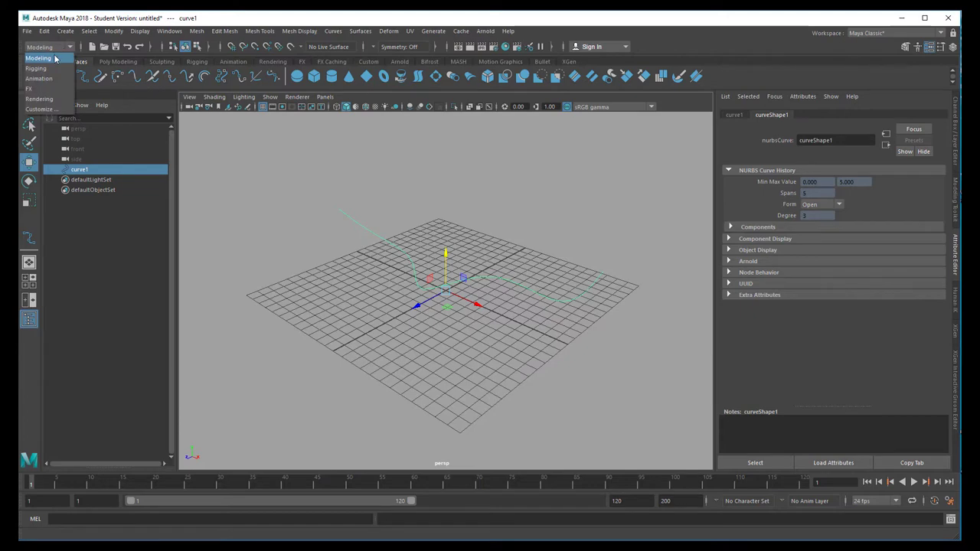
pyautogui.click(55, 59)
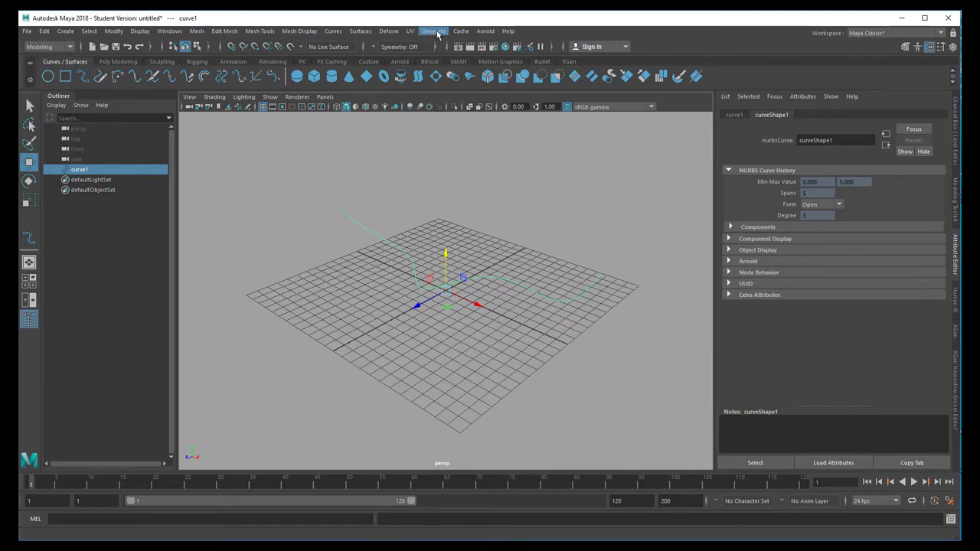
pyautogui.click(433, 32)
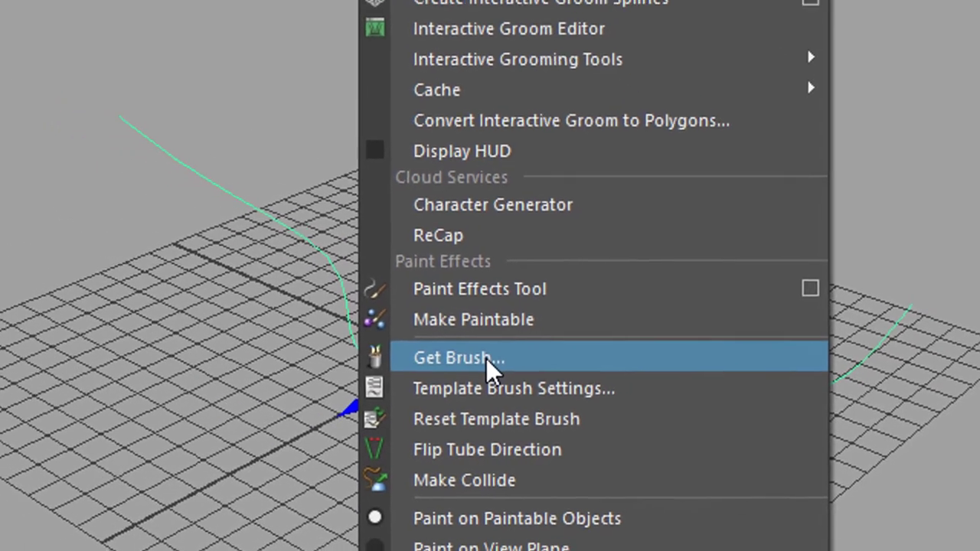
# - Pick the daisyLarge.mel brush from Examples > Paint Effects > Flowers via Get Brush
pyautogui.click(490, 366)
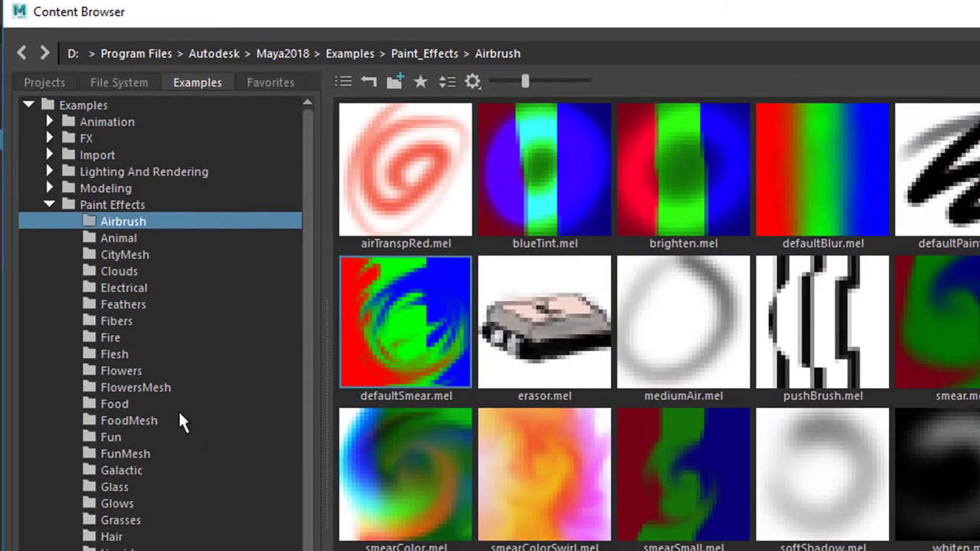
pyautogui.click(108, 372)
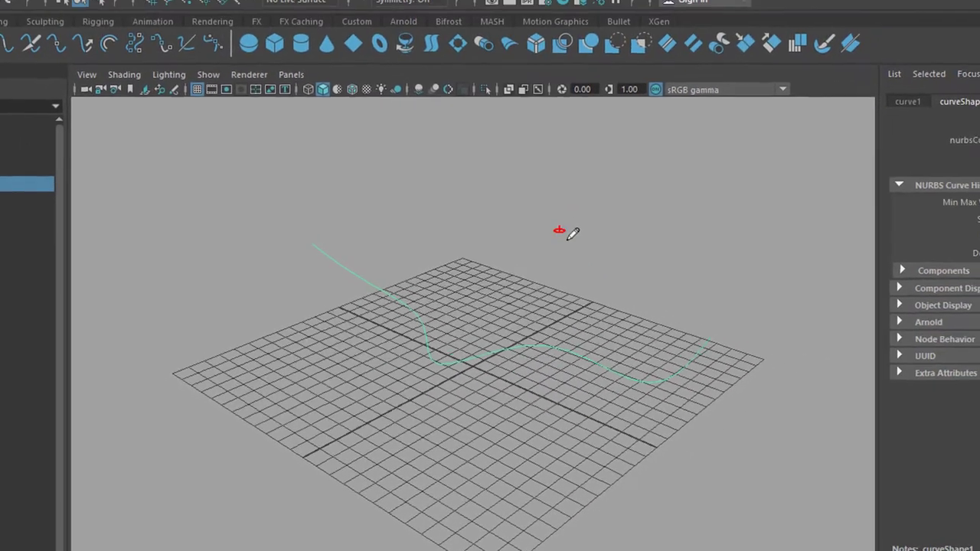
# - Reach Attach Brush to Curves under Generate > Curve Utilities with curve1 selected
pyautogui.click(462, 10)
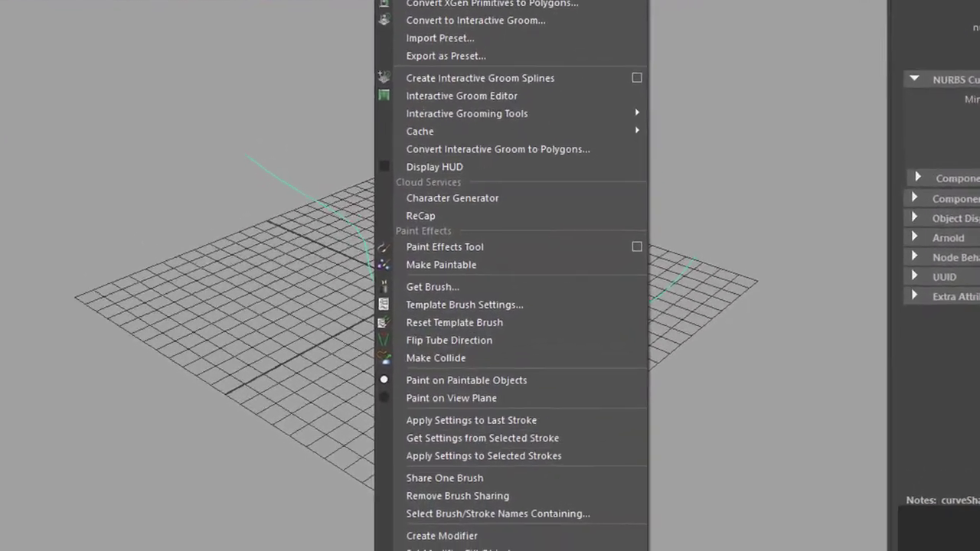
pyautogui.moveTo(566, 546)
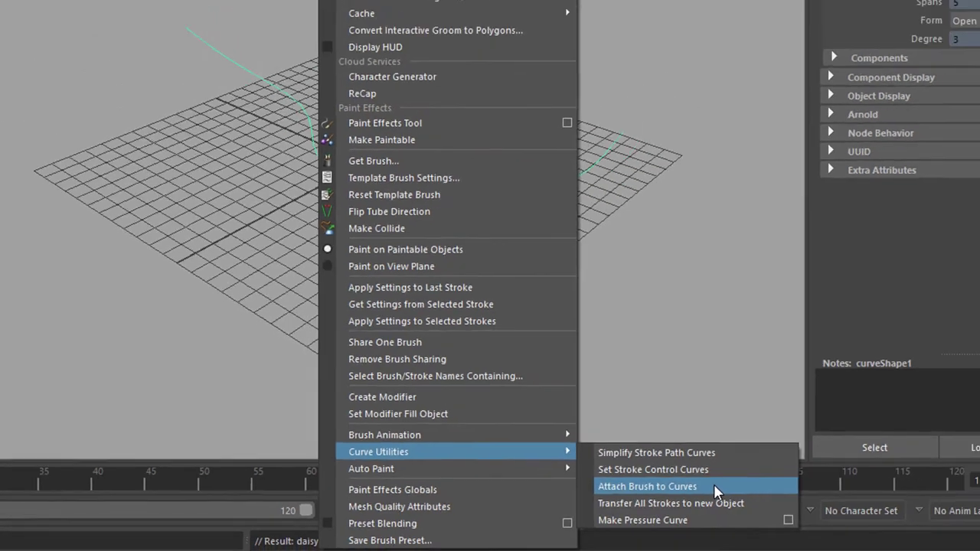
# - Attach the daisy brush to curve1 and tumble in closer to inspect stroke1
pyautogui.click(671, 498)
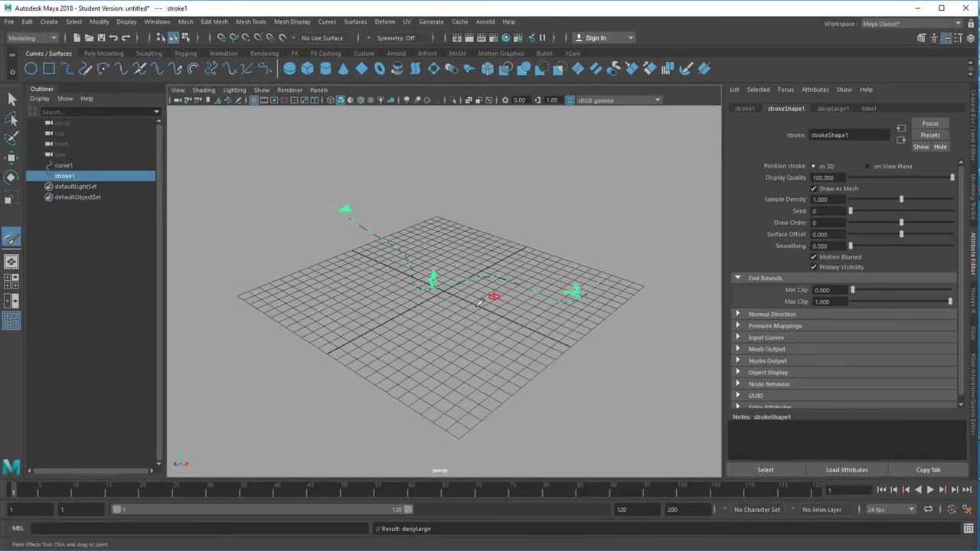
pyautogui.moveTo(478, 303)
pyautogui.keyDown('alt'); pyautogui.mouseDown()
pyautogui.moveTo(520, 333)
pyautogui.moveTo(513, 361)
pyautogui.moveTo(486, 363)
pyautogui.moveTo(495, 360)
pyautogui.mouseUp(); pyautogui.keyUp('alt')
pyautogui.scroll(3, 525, 336)
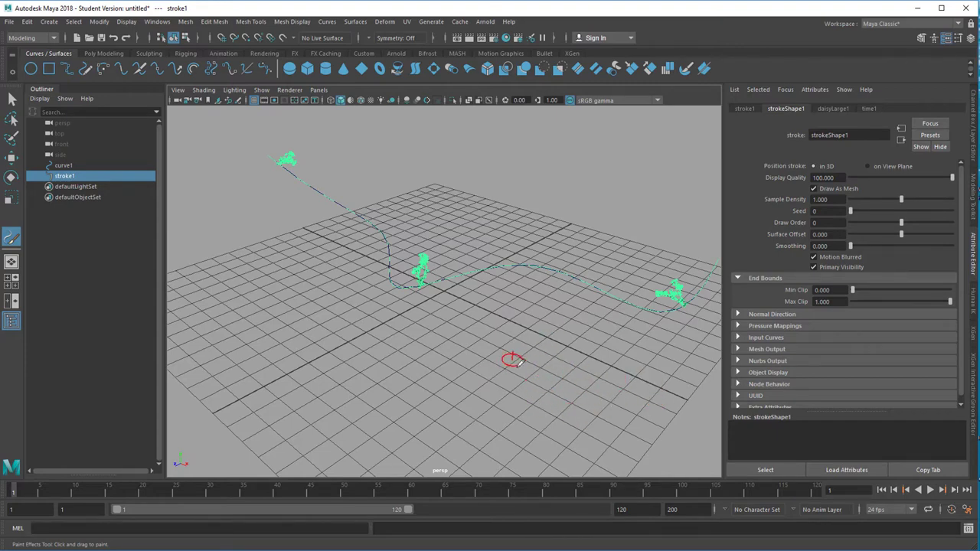
pyautogui.moveTo(513, 361)
pyautogui.keyDown('alt'); pyautogui.mouseDown()
pyautogui.moveTo(421, 405)
pyautogui.moveTo(503, 400)
pyautogui.moveTo(473, 411)
pyautogui.mouseUp(); pyautogui.keyUp('alt')
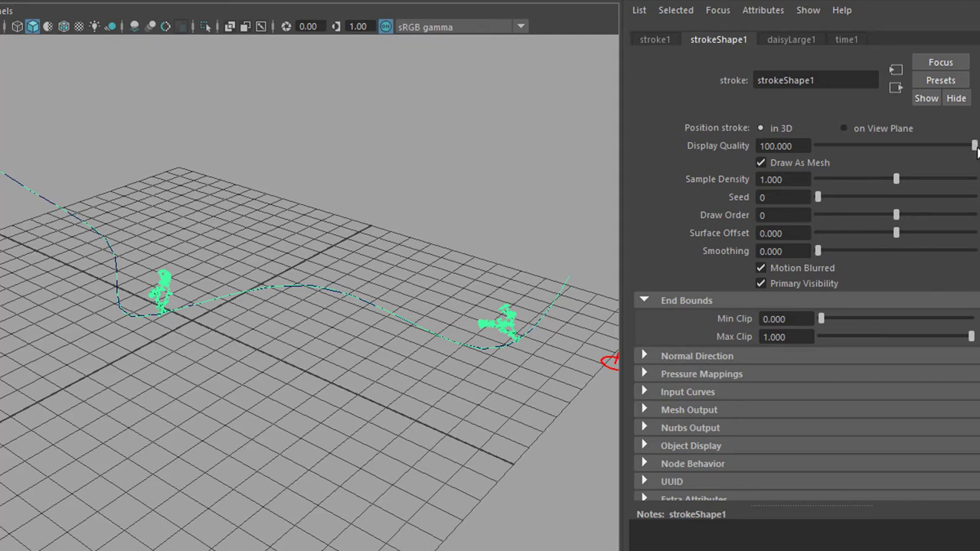
# - Raise strokeShape1's Sample Density from 3 to 4 to crowd more daisies along curve1
pyautogui.moveTo(975, 149)
pyautogui.mouseDown()
pyautogui.moveTo(900, 169)
pyautogui.moveTo(827, 171)
pyautogui.moveTo(978, 150)
pyautogui.mouseUp()
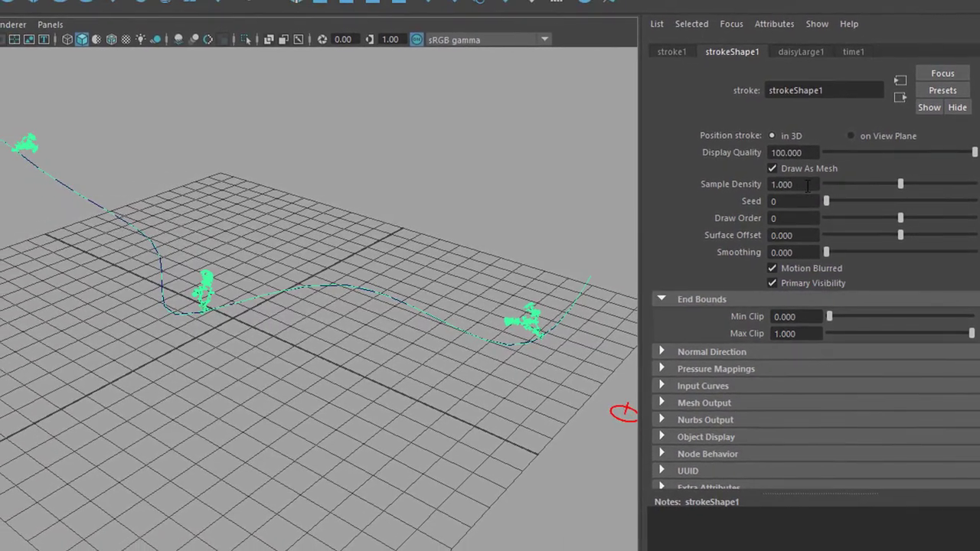
pyautogui.doubleClick(800, 185)
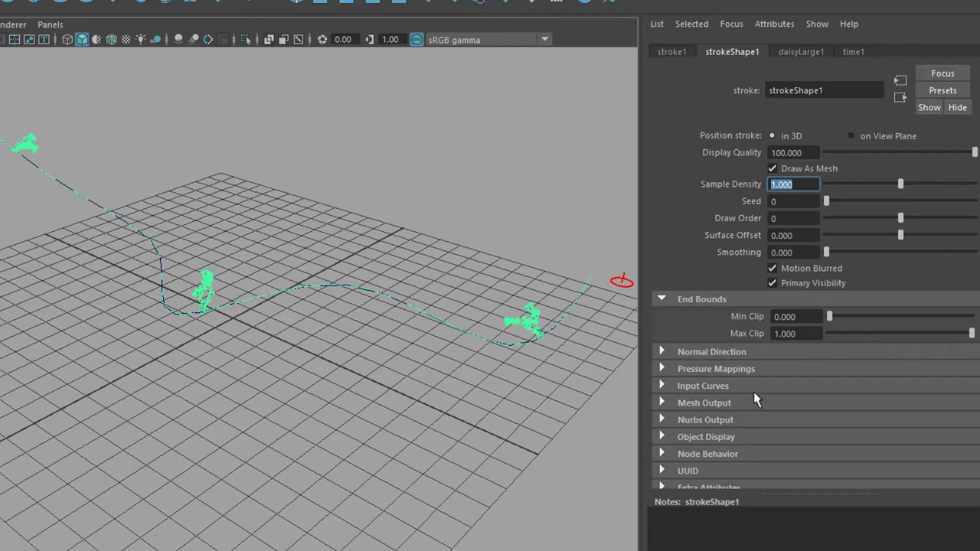
pyautogui.write('3')
pyautogui.press('Return')
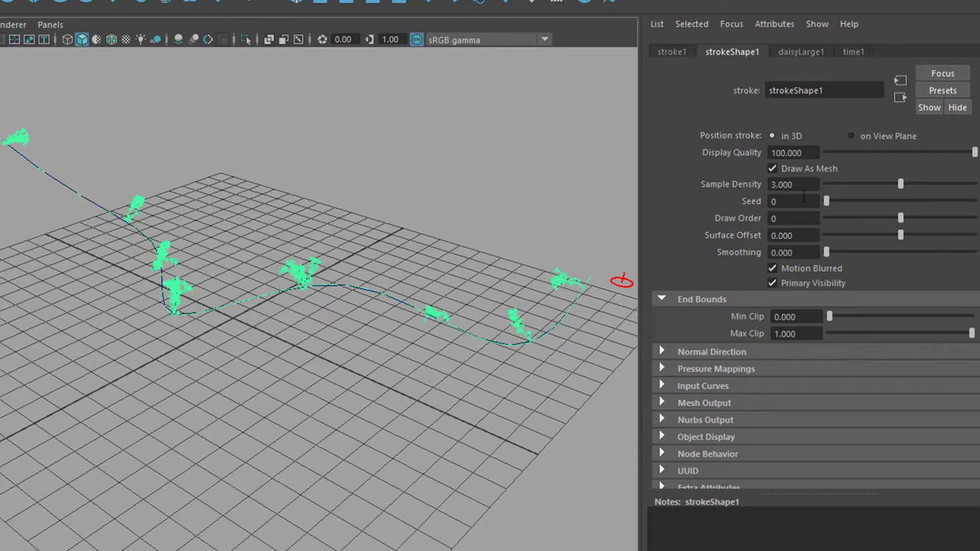
pyautogui.doubleClick(802, 185)
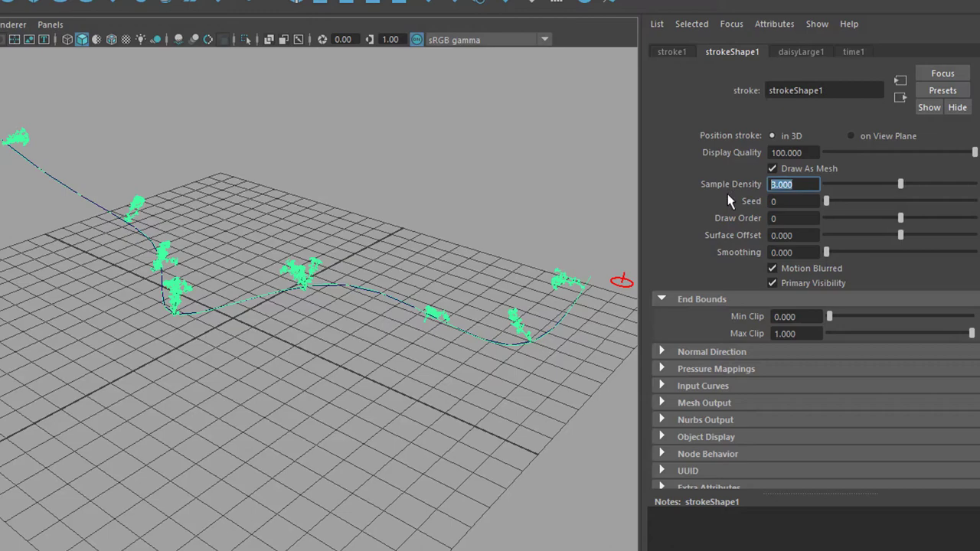
pyautogui.write('4')
pyautogui.press('Return')
pyautogui.moveTo(318, 264)
pyautogui.keyDown('alt'); pyautogui.mouseDown()
pyautogui.moveTo(351, 341)
pyautogui.moveTo(331, 360)
pyautogui.moveTo(344, 375)
pyautogui.mouseUp(); pyautogui.keyUp('alt')
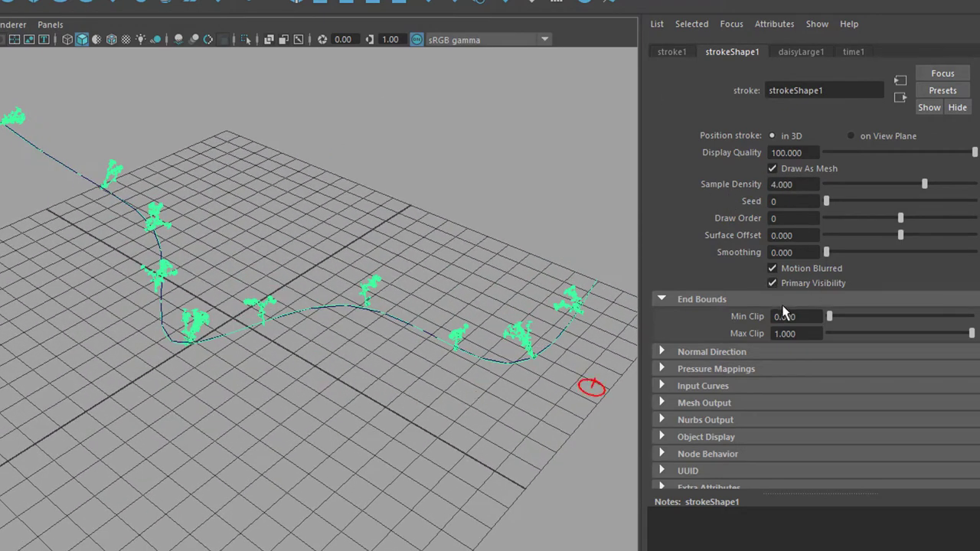
pyautogui.scroll(-1, 741, 360)
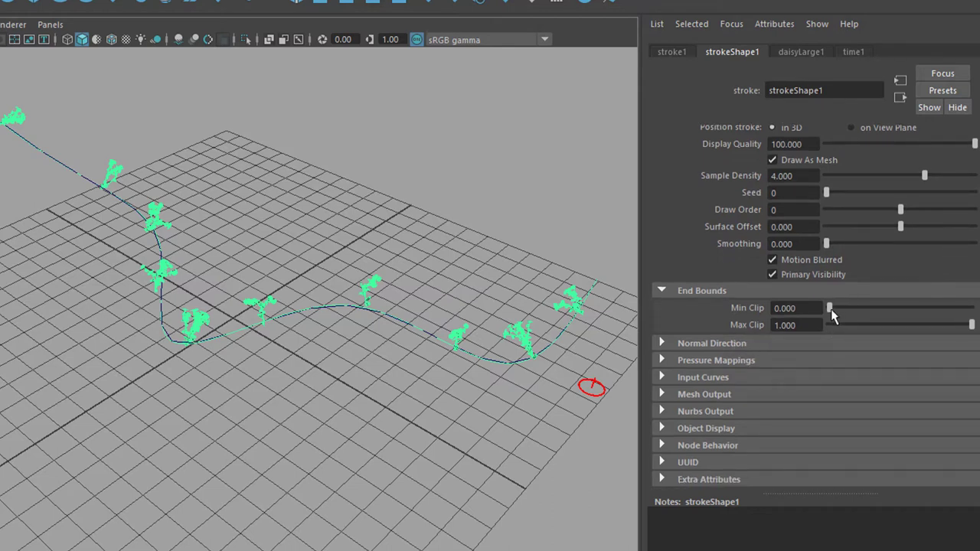
# - Test trimming strokeShape1's End Bounds clips, then restore Min Clip 0 and Max Clip 1
pyautogui.click(661, 292)
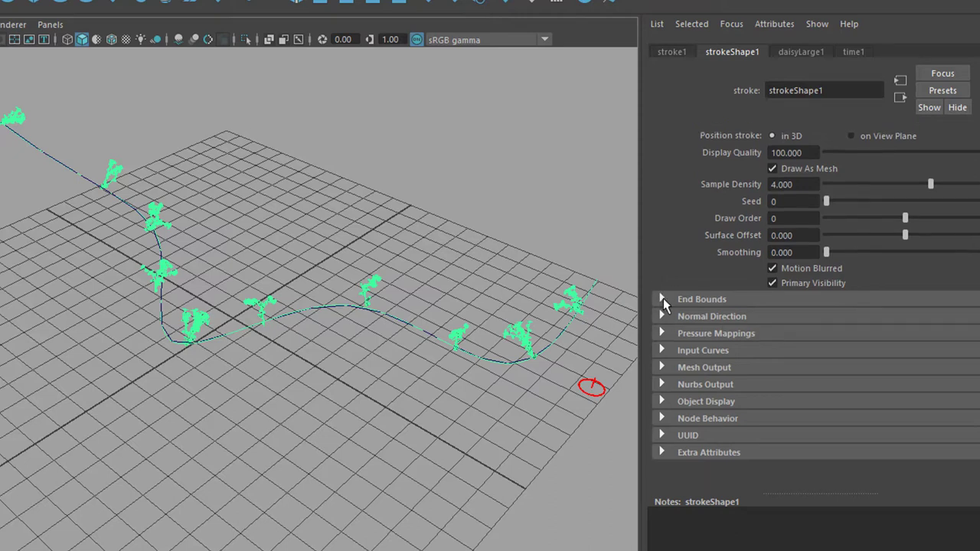
pyautogui.click(661, 299)
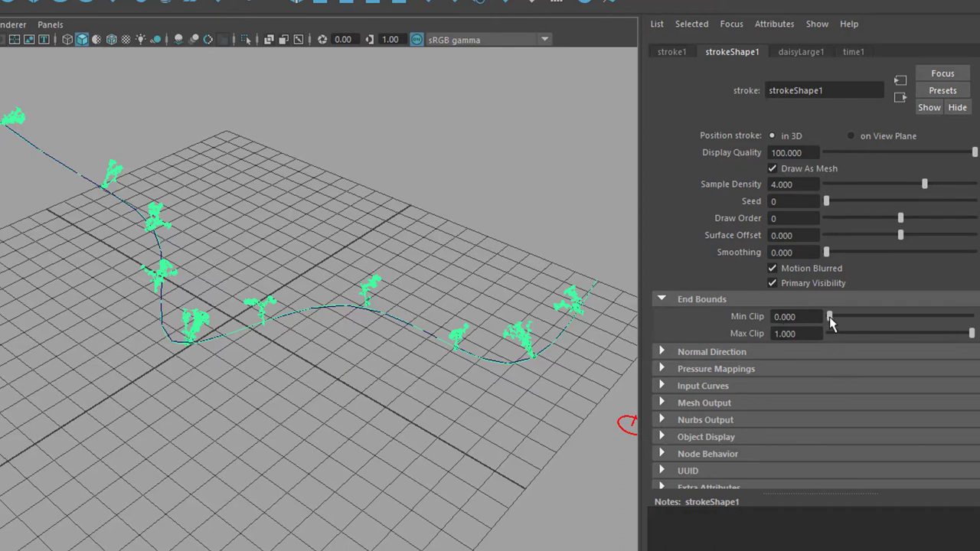
pyautogui.moveTo(830, 320)
pyautogui.mouseDown()
pyautogui.moveTo(972, 326)
pyautogui.moveTo(822, 335)
pyautogui.mouseUp()
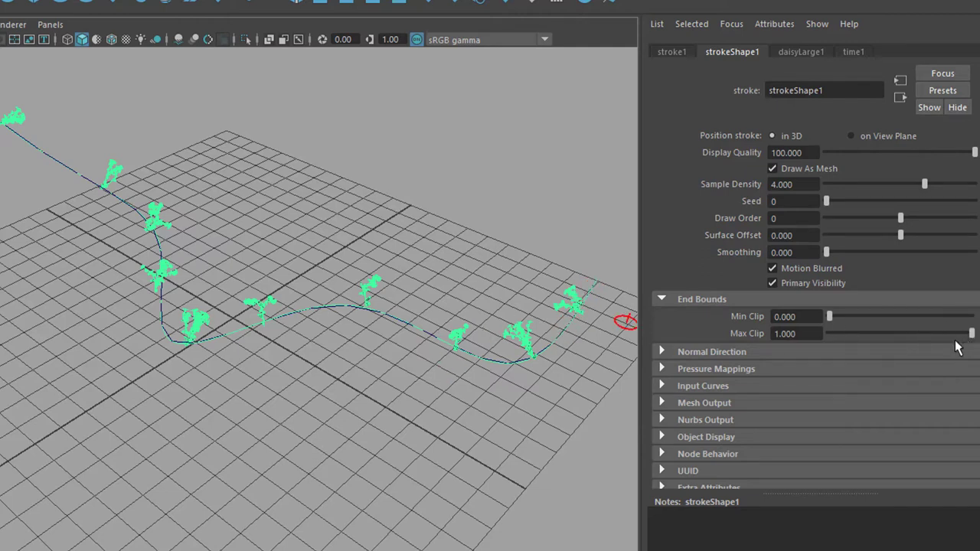
pyautogui.moveTo(972, 334)
pyautogui.mouseDown()
pyautogui.moveTo(868, 356)
pyautogui.moveTo(908, 353)
pyautogui.mouseUp()
pyautogui.moveTo(829, 317); pyautogui.dragTo(877, 323)
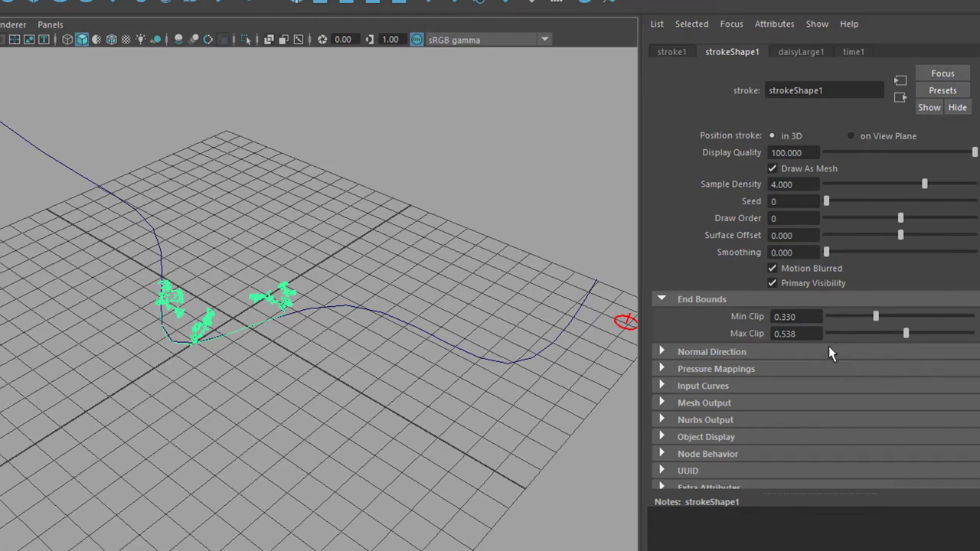
pyautogui.moveTo(908, 337); pyautogui.dragTo(972, 333)
pyautogui.moveTo(877, 320); pyautogui.dragTo(809, 330)
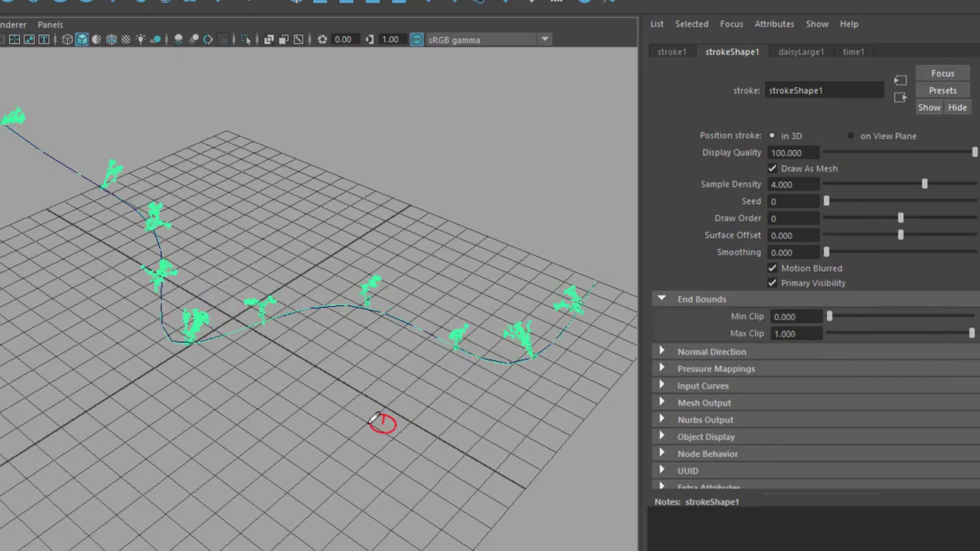
pyautogui.moveTo(379, 419)
pyautogui.keyDown('alt'); pyautogui.mouseDown()
pyautogui.moveTo(372, 396)
pyautogui.moveTo(374, 404)
pyautogui.moveTo(459, 394)
pyautogui.moveTo(376, 427)
pyautogui.moveTo(449, 420)
pyautogui.mouseUp(); pyautogui.keyUp('alt')
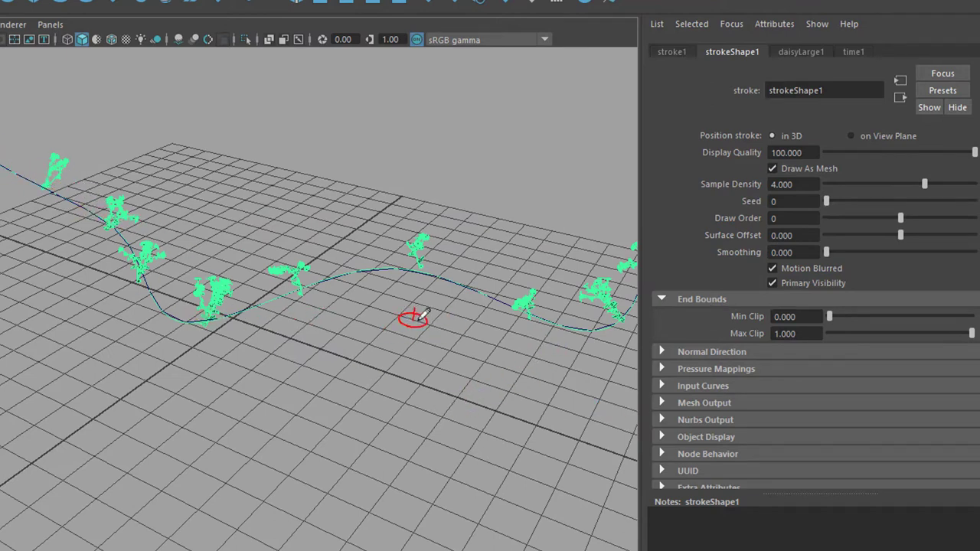
# - Set the daisyLarge1 brush's Global Scale to 3.842 and view the enlarged daisies
pyautogui.click(812, 52)
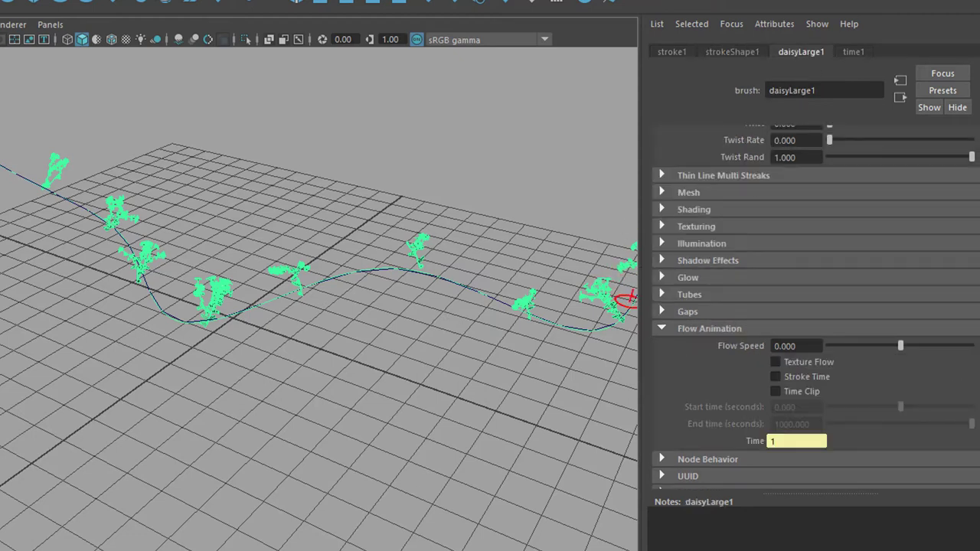
pyautogui.scroll(3, 827, 180)
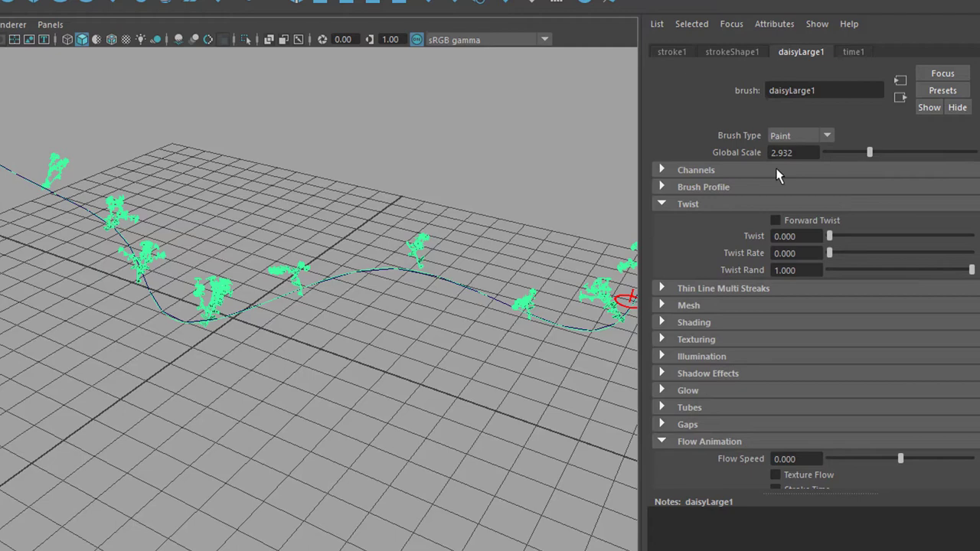
pyautogui.keyDown('alt'); pyautogui.moveTo(384, 403); pyautogui.dragTo(163, 427, button='right'); pyautogui.keyUp('alt')
pyautogui.keyDown('alt'); pyautogui.moveTo(163, 426); pyautogui.dragTo(253, 390); pyautogui.keyUp('alt')
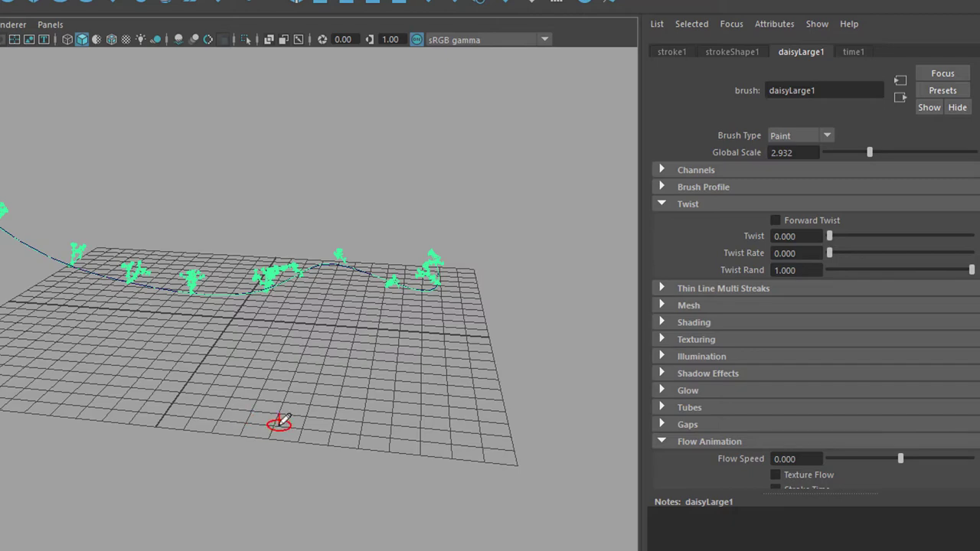
pyautogui.moveTo(302, 368)
pyautogui.keyDown('alt'); pyautogui.mouseDown()
pyautogui.moveTo(339, 350)
pyautogui.moveTo(300, 240)
pyautogui.mouseUp(); pyautogui.keyUp('alt')
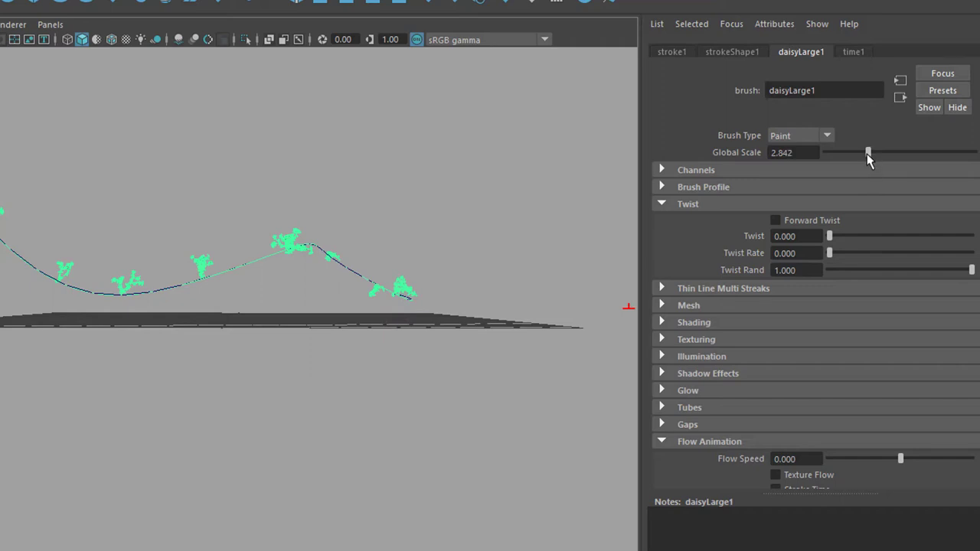
pyautogui.moveTo(867, 157); pyautogui.dragTo(837, 173)
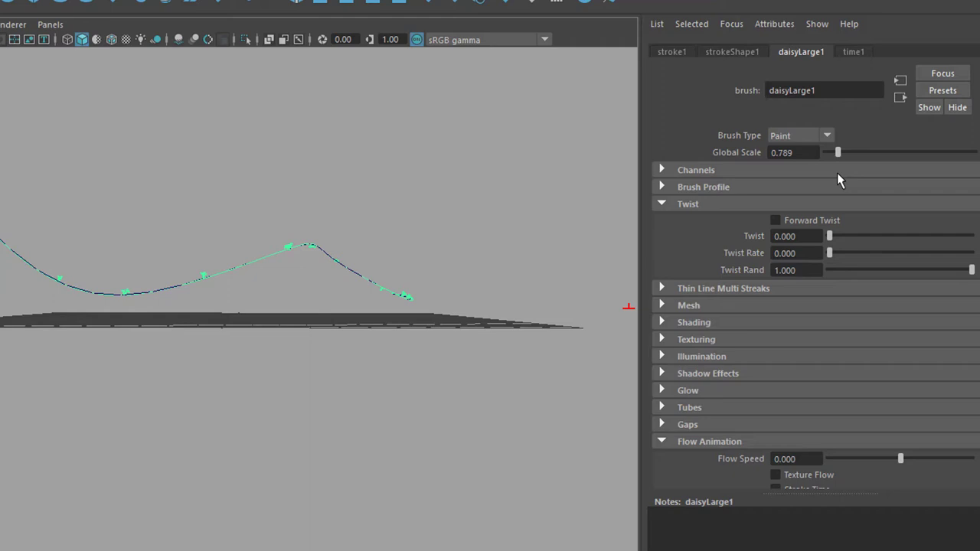
pyautogui.moveTo(837, 174); pyautogui.dragTo(883, 175)
pyautogui.moveTo(307, 372)
pyautogui.keyDown('alt'); pyautogui.mouseDown()
pyautogui.moveTo(316, 438)
pyautogui.moveTo(296, 405)
pyautogui.moveTo(531, 376)
pyautogui.moveTo(431, 399)
pyautogui.moveTo(466, 394)
pyautogui.mouseUp(); pyautogui.keyUp('alt')
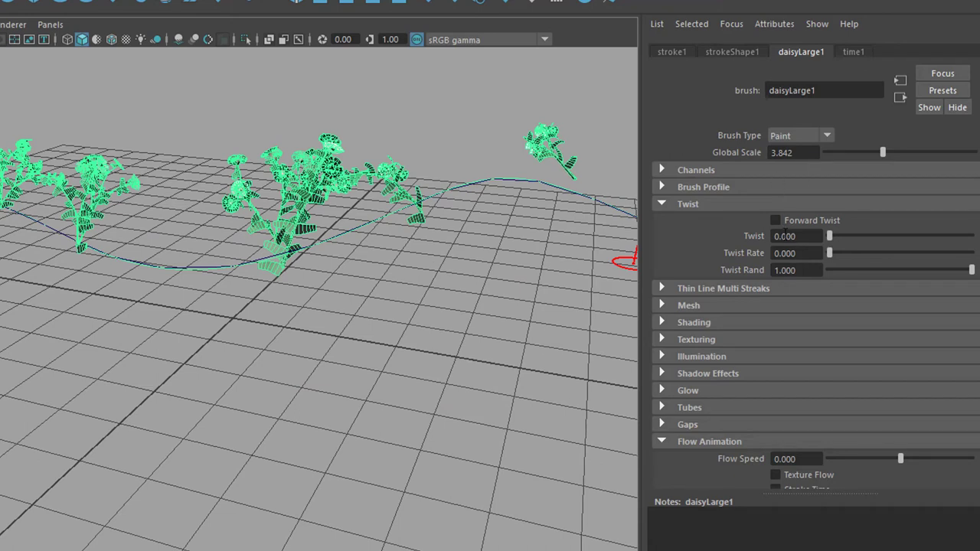
# - Enable Forward Twist on daisyLarge1 and give Twist a slight value around 0.181
pyautogui.click(775, 221)
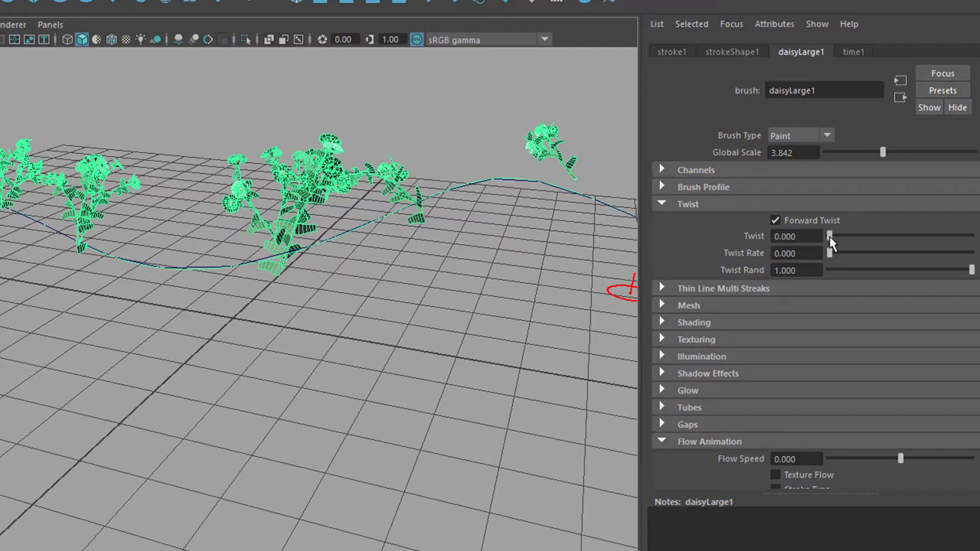
pyautogui.moveTo(830, 242)
pyautogui.mouseDown()
pyautogui.moveTo(916, 240)
pyautogui.moveTo(830, 255)
pyautogui.moveTo(885, 253)
pyautogui.moveTo(836, 254)
pyautogui.moveTo(862, 258)
pyautogui.moveTo(841, 266)
pyautogui.moveTo(831, 239)
pyautogui.mouseUp()
# - Set Twist to 0.077 and Twist Rate to 1.209, lowering Twist Rand
pyautogui.moveTo(831, 238); pyautogui.dragTo(871, 254)
pyautogui.moveTo(973, 272)
pyautogui.mouseDown()
pyautogui.moveTo(846, 284)
pyautogui.moveTo(974, 278)
pyautogui.mouseUp()
pyautogui.moveTo(859, 239)
pyautogui.mouseDown()
pyautogui.moveTo(839, 237)
pyautogui.moveTo(863, 254)
pyautogui.mouseUp()
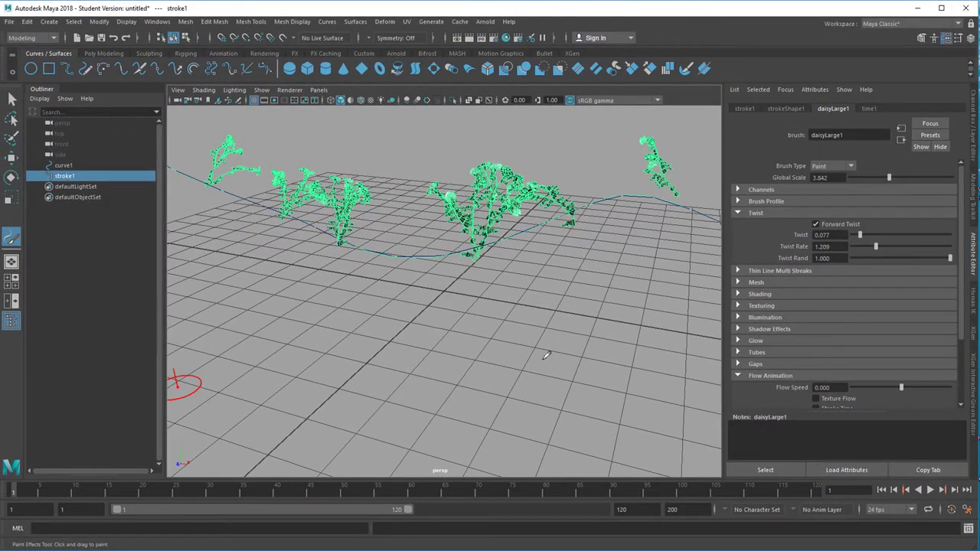
# - Key the daisy Twist at frame 1, extend the playback range to 200, and key Twist at frame 200
pyautogui.rightClick(833, 238)
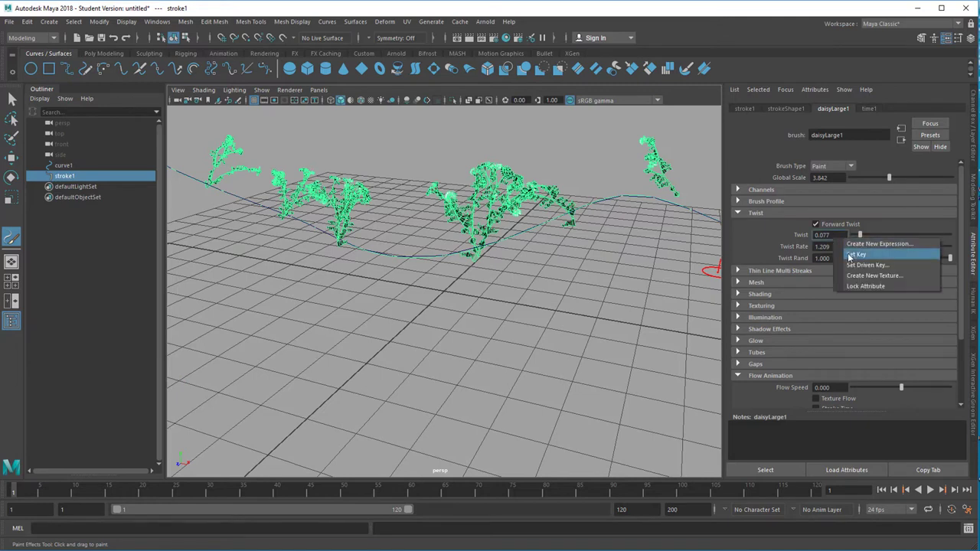
pyautogui.click(850, 252)
pyautogui.click(816, 488)
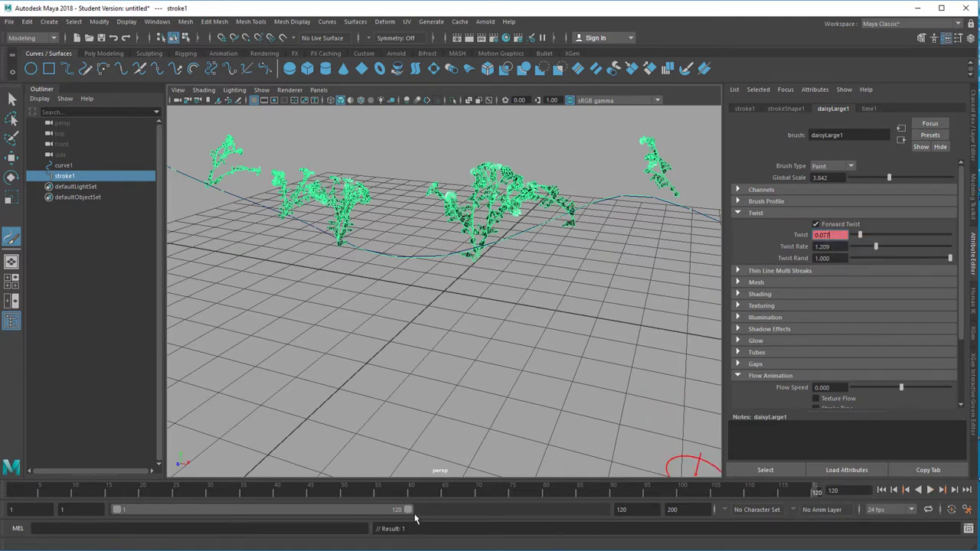
pyautogui.moveTo(407, 512); pyautogui.dragTo(602, 510)
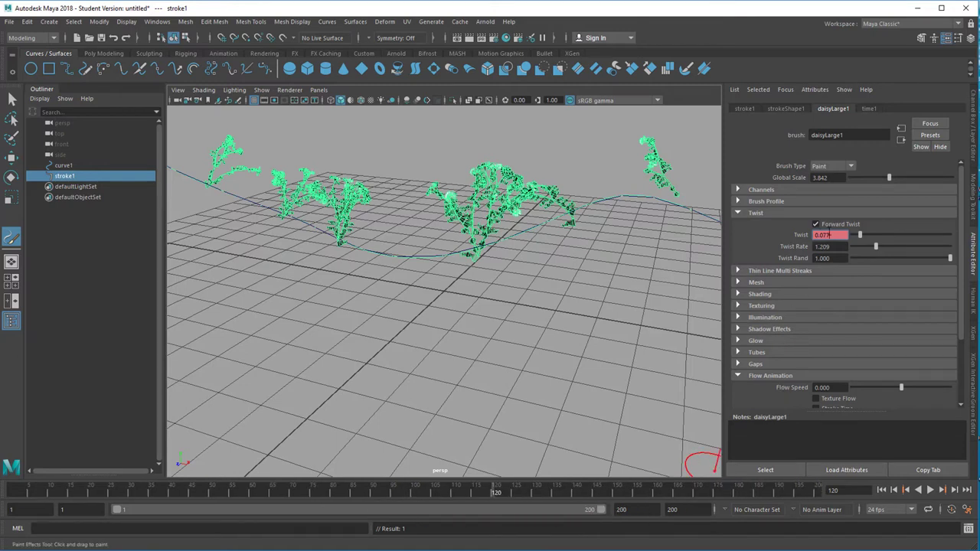
pyautogui.click(816, 488)
pyautogui.rightClick(842, 235)
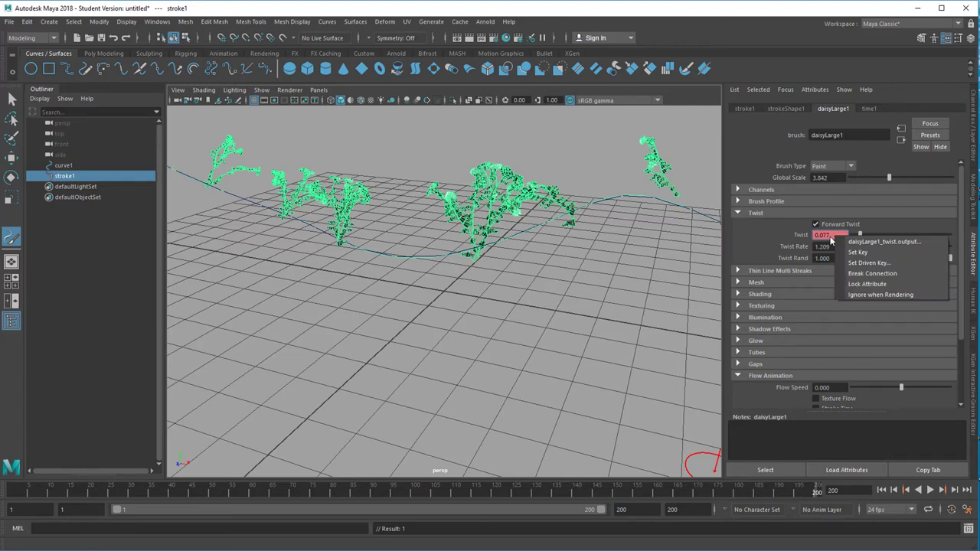
pyautogui.click(873, 252)
# - At frame 99, raise Twist to 0.610 and set a key
pyautogui.click(410, 494)
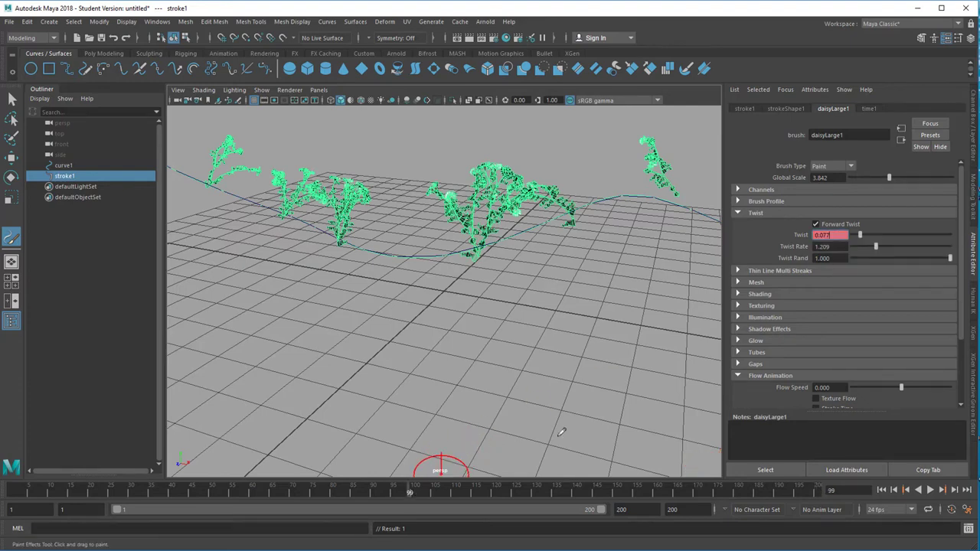
pyautogui.moveTo(862, 240); pyautogui.dragTo(909, 239)
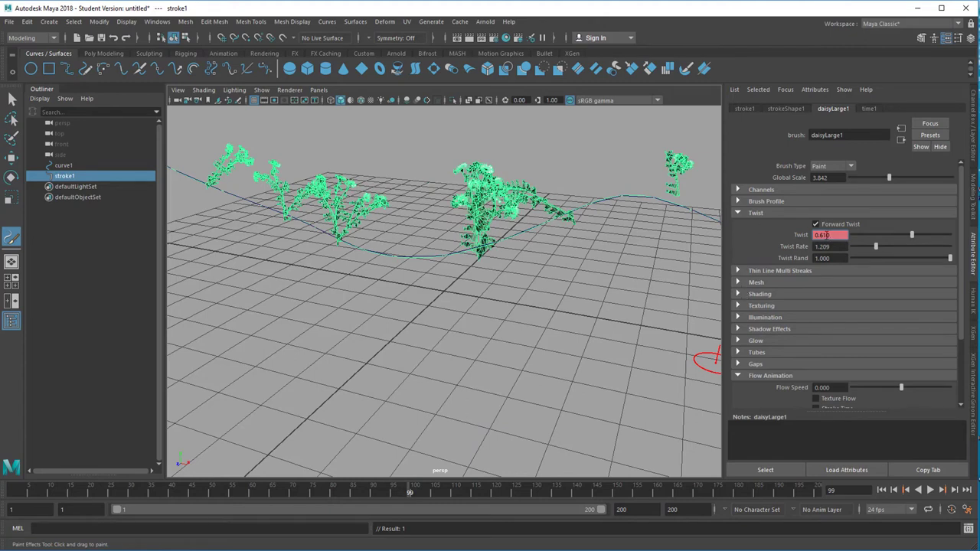
pyautogui.rightClick(826, 236)
pyautogui.click(873, 253)
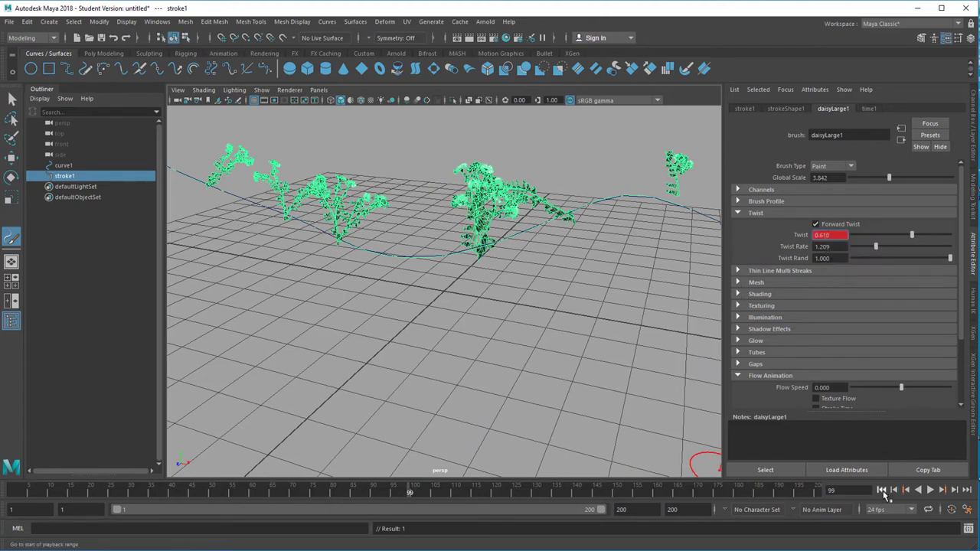
# - Play the twist animation from frame 1, then stop and return to the first frame
pyautogui.click(883, 492)
pyautogui.click(931, 491)
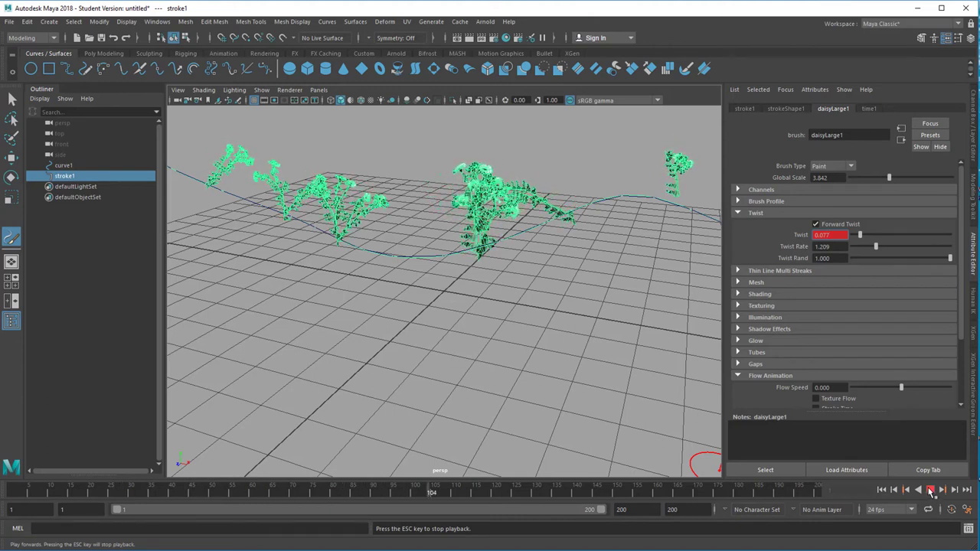
pyautogui.click(931, 491)
pyautogui.click(881, 491)
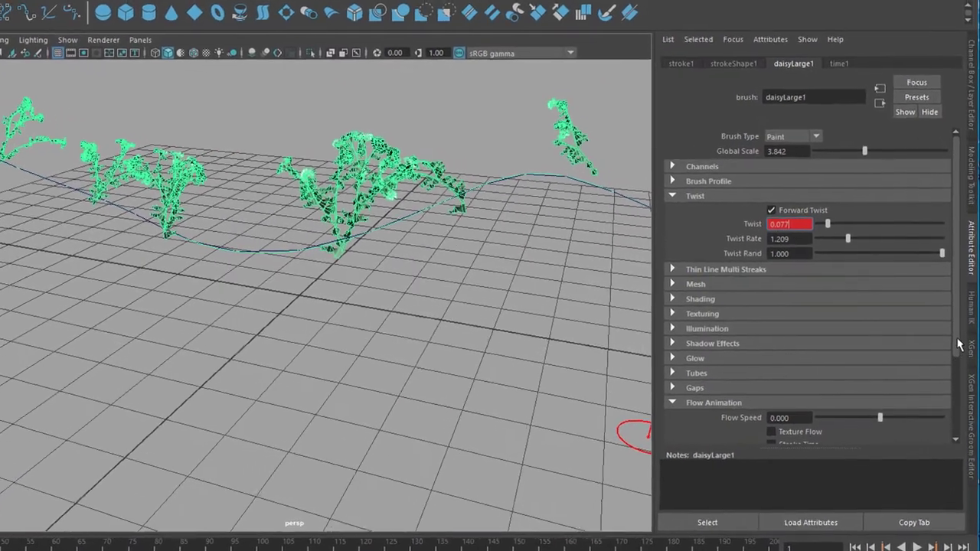
# - In daisyLarge1's Flow Animation, set Flow Speed to 1.000 and enable Texture Flow, Stroke Time and Time Clip
pyautogui.scroll(-3, 956, 410)
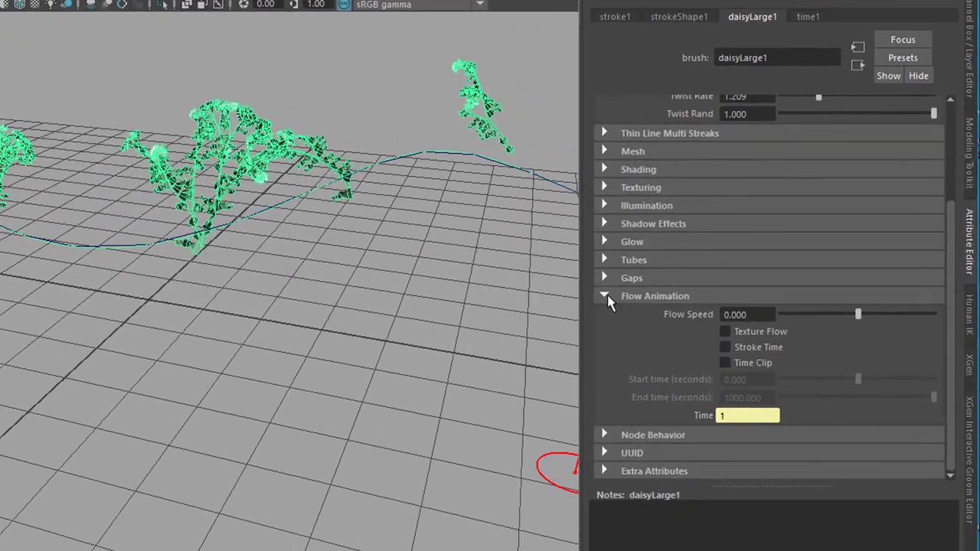
pyautogui.click(641, 294)
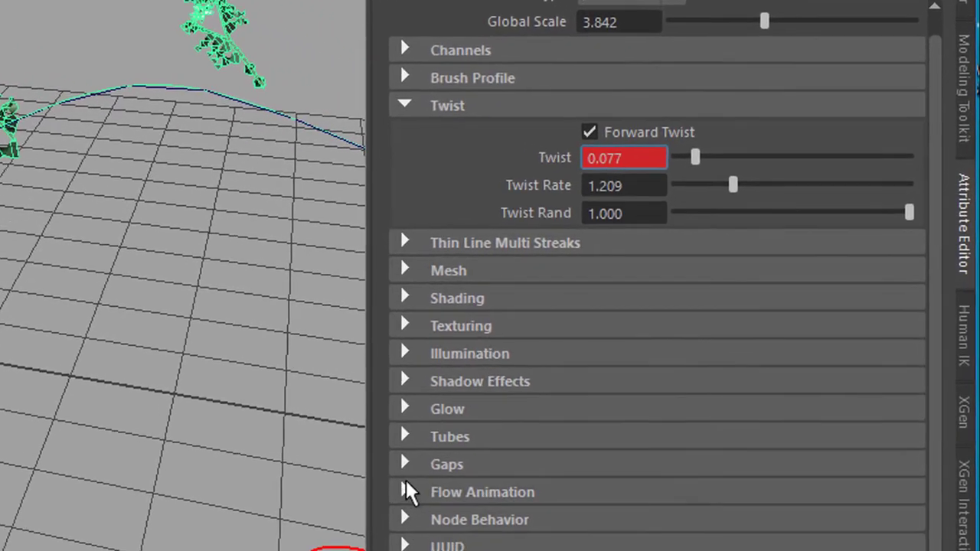
pyautogui.click(459, 474)
pyautogui.moveTo(934, 413); pyautogui.dragTo(943, 547)
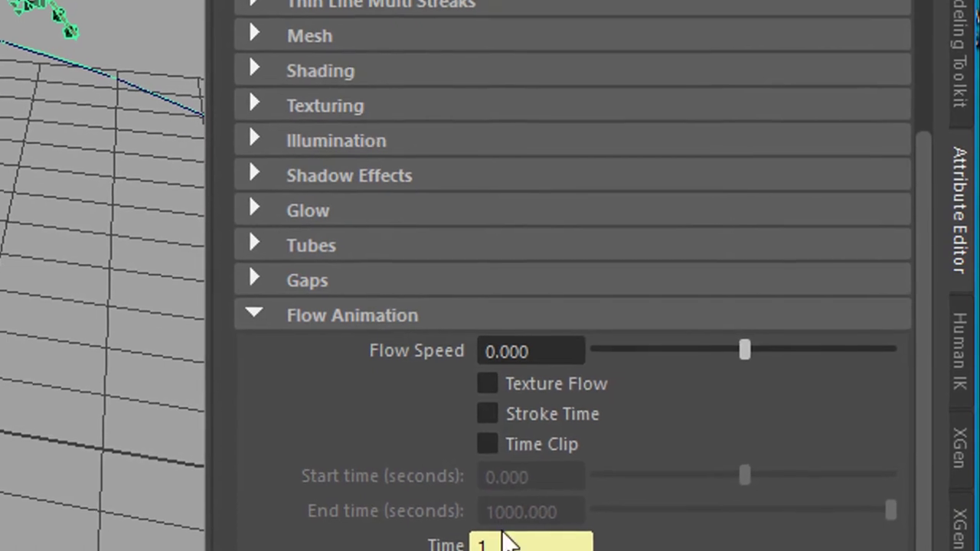
pyautogui.moveTo(737, 355); pyautogui.dragTo(908, 408)
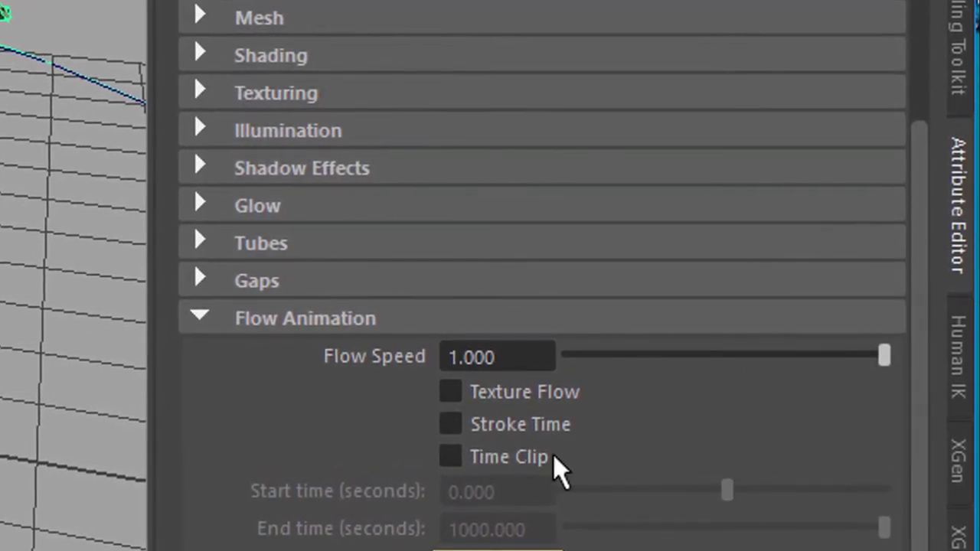
pyautogui.click(450, 392)
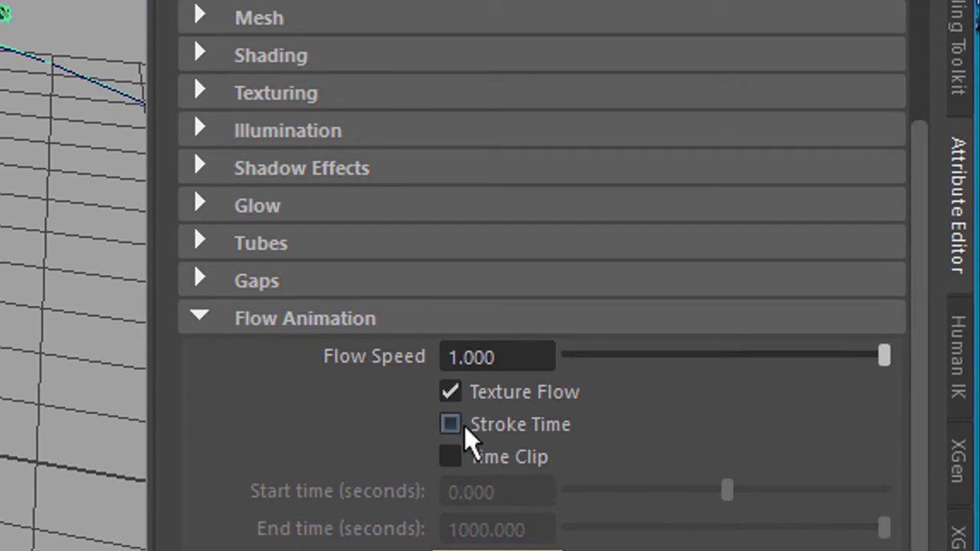
pyautogui.click(450, 424)
pyautogui.click(450, 457)
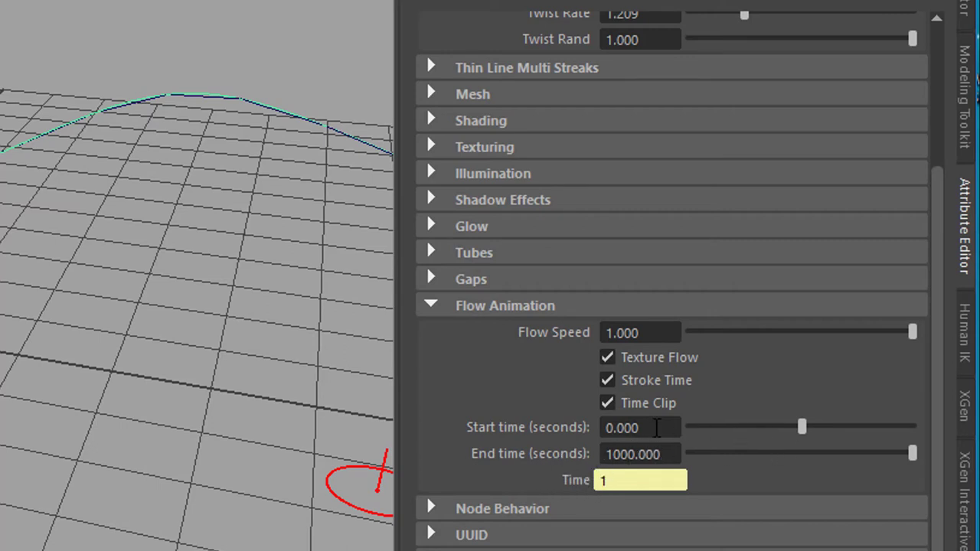
# - Set the flow animation Start Time to -1 and orbit the view to frame the whole curve
pyautogui.click(656, 428)
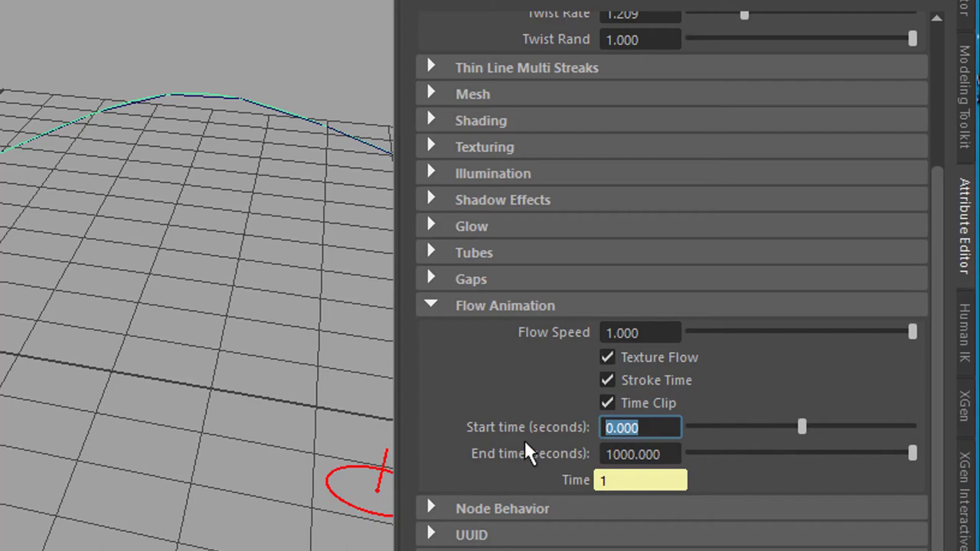
pyautogui.write('-1')
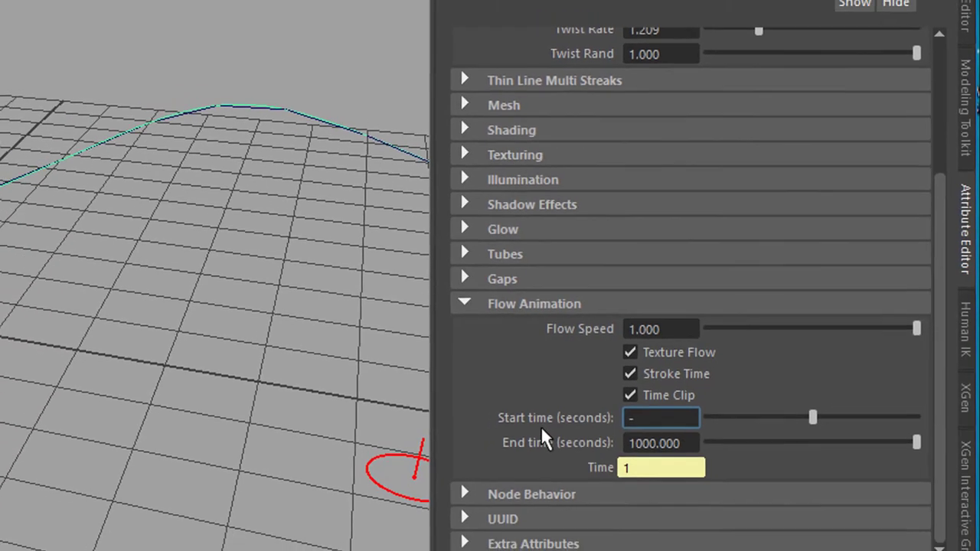
pyautogui.press('Return')
pyautogui.keyDown('alt'); pyautogui.moveTo(46, 31); pyautogui.dragTo(26, 289); pyautogui.keyUp('alt')
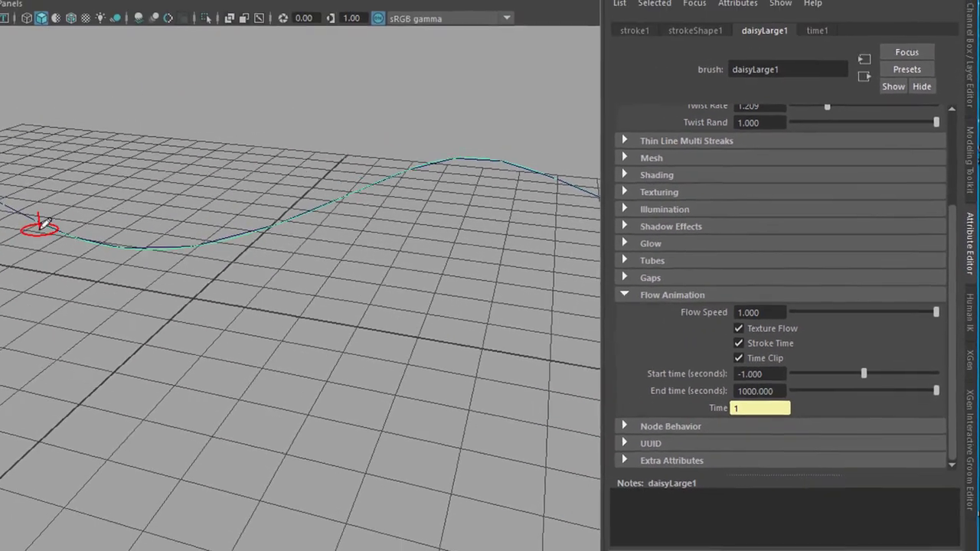
pyautogui.keyDown('alt'); pyautogui.moveTo(339, 284); pyautogui.dragTo(398, 352); pyautogui.keyUp('alt')
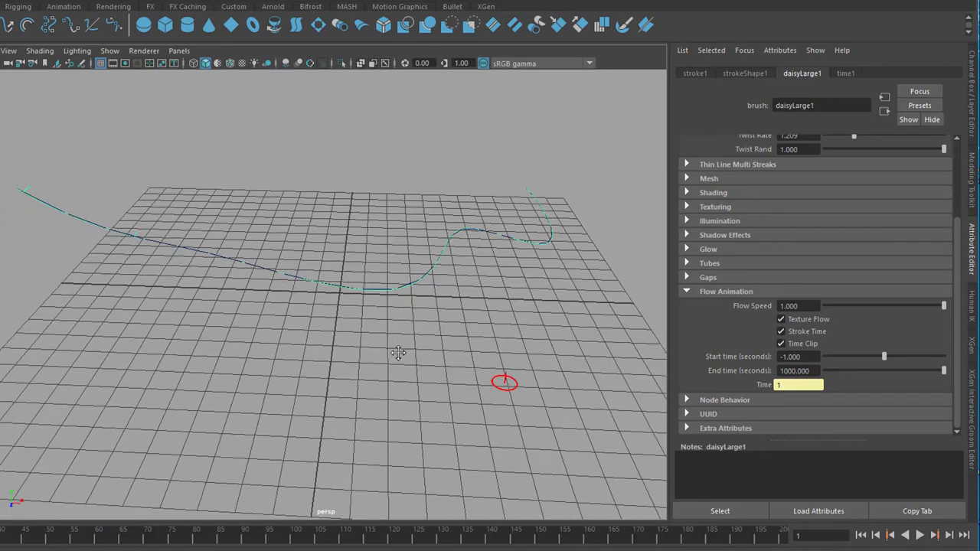
pyautogui.keyDown('alt'); pyautogui.moveTo(398, 353); pyautogui.dragTo(638, 392, button='middle'); pyautogui.keyUp('alt')
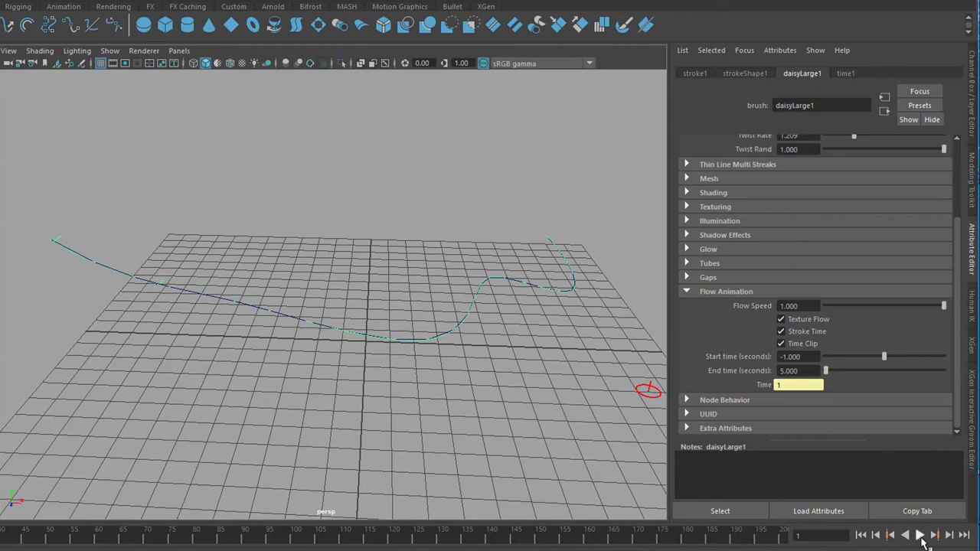
# - Play the daisy growth, stop at frame 115, and clear the stroke selection
pyautogui.click(919, 535)
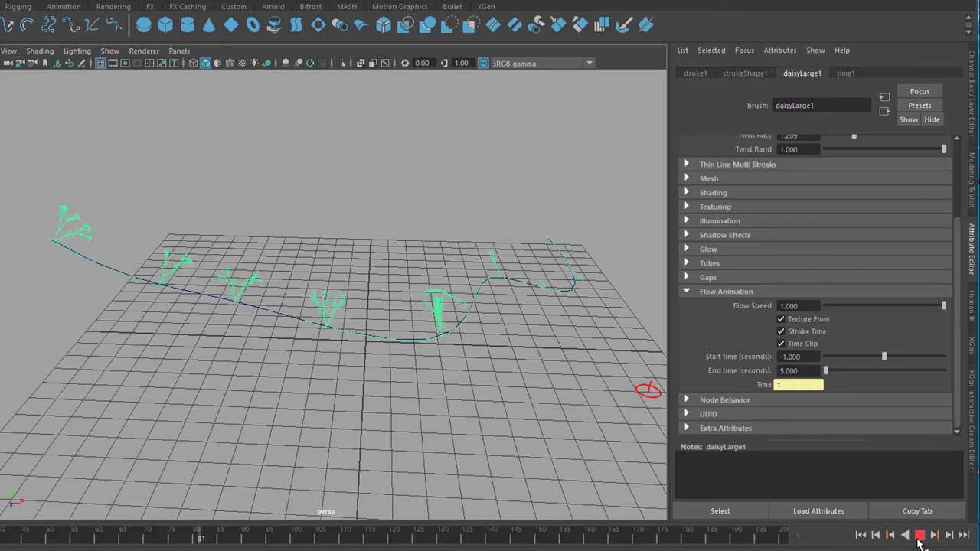
pyautogui.click(920, 537)
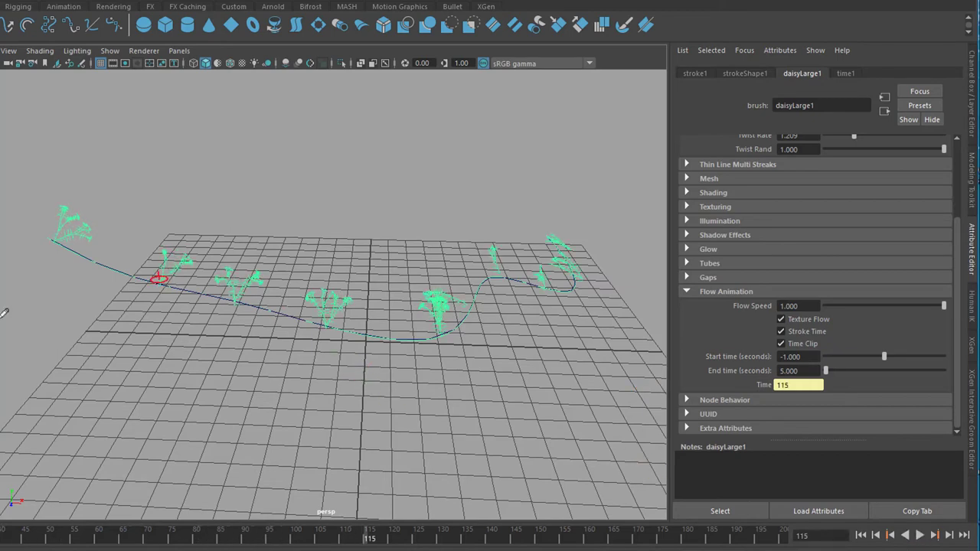
pyautogui.click(299, 361)
# - Replay the growth, stop at frame 143, and orbit in close on a daisy cluster
pyautogui.moveTo(300, 361)
pyautogui.keyDown('alt'); pyautogui.mouseDown()
pyautogui.moveTo(315, 398)
pyautogui.moveTo(245, 393)
pyautogui.moveTo(520, 387)
pyautogui.moveTo(313, 372)
pyautogui.moveTo(415, 363)
pyautogui.moveTo(346, 357)
pyautogui.moveTo(470, 389)
pyautogui.mouseUp(); pyautogui.keyUp('alt')
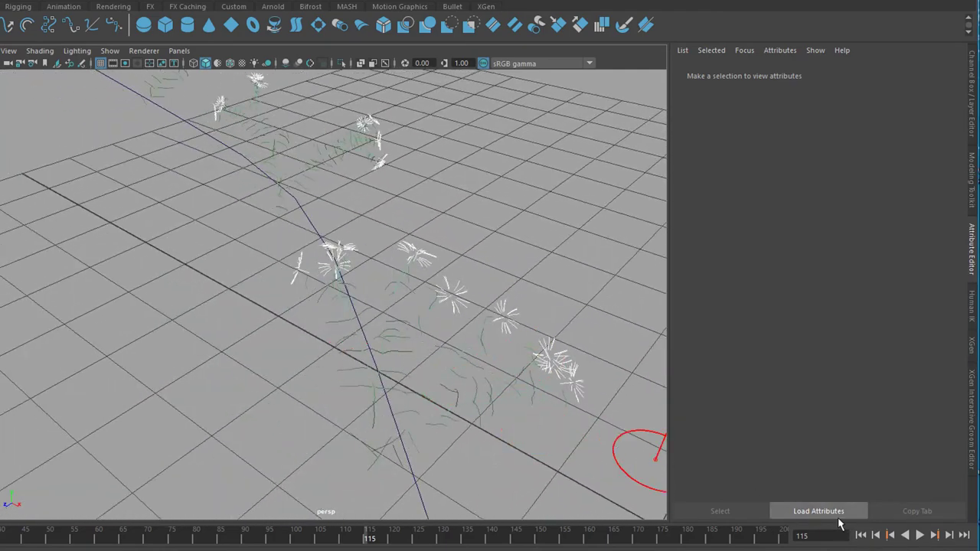
pyautogui.click(920, 536)
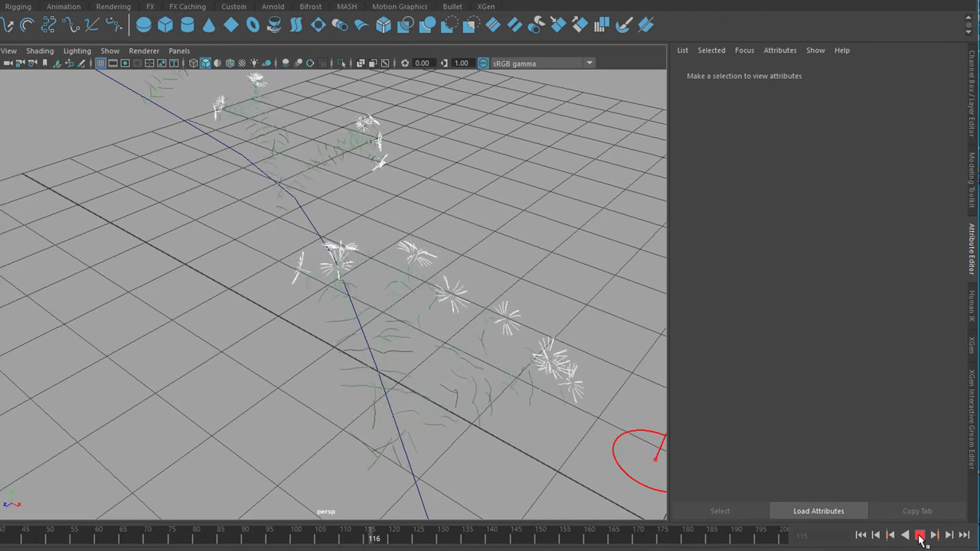
pyautogui.click(921, 536)
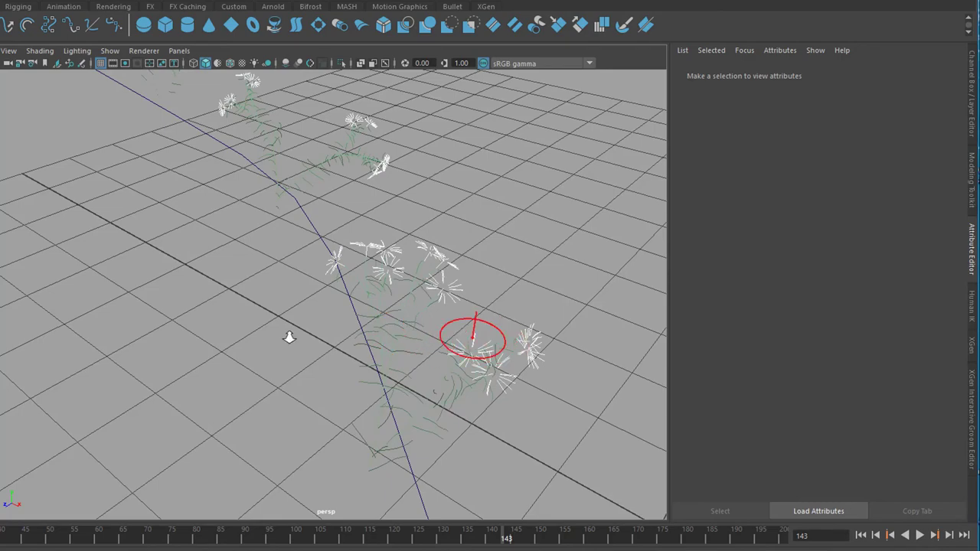
pyautogui.keyDown('alt'); pyautogui.moveTo(289, 337); pyautogui.dragTo(229, 350); pyautogui.keyUp('alt')
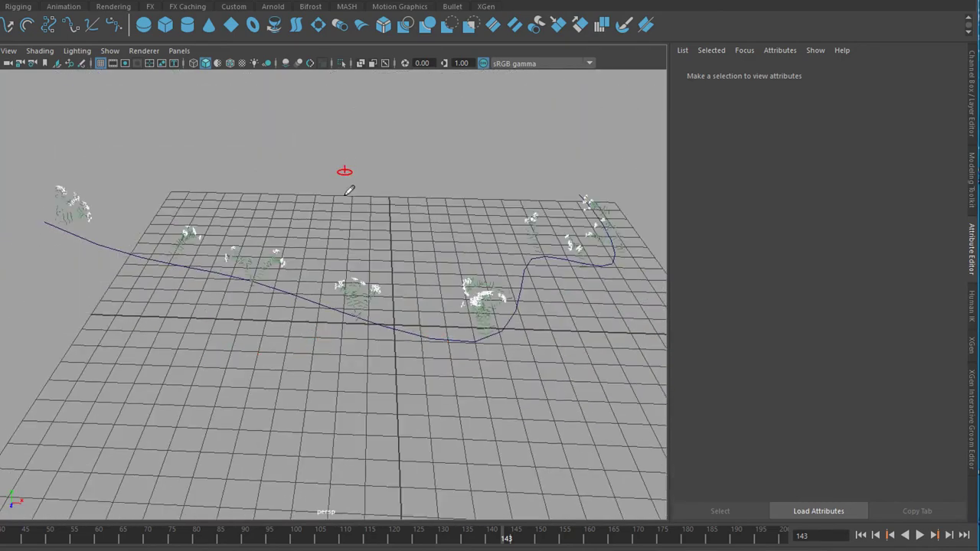
pyautogui.moveTo(348, 190)
pyautogui.keyDown('alt'); pyautogui.mouseDown()
pyautogui.moveTo(326, 314)
pyautogui.moveTo(150, 303)
pyautogui.mouseUp(); pyautogui.keyUp('alt')
pyautogui.scroll(5, 150, 307)
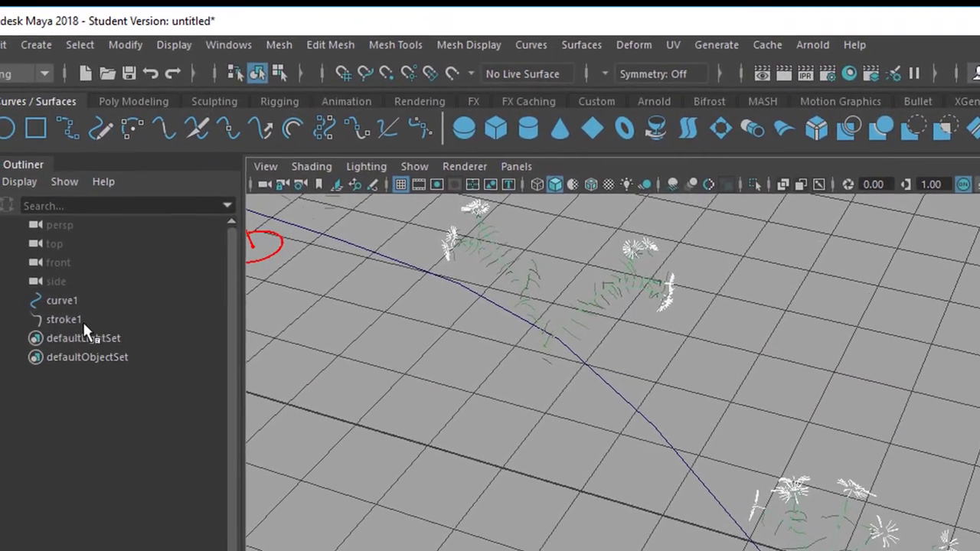
# - Select stroke1 in the Outliner and browse Modify > Convert without choosing an option
pyautogui.click(70, 318)
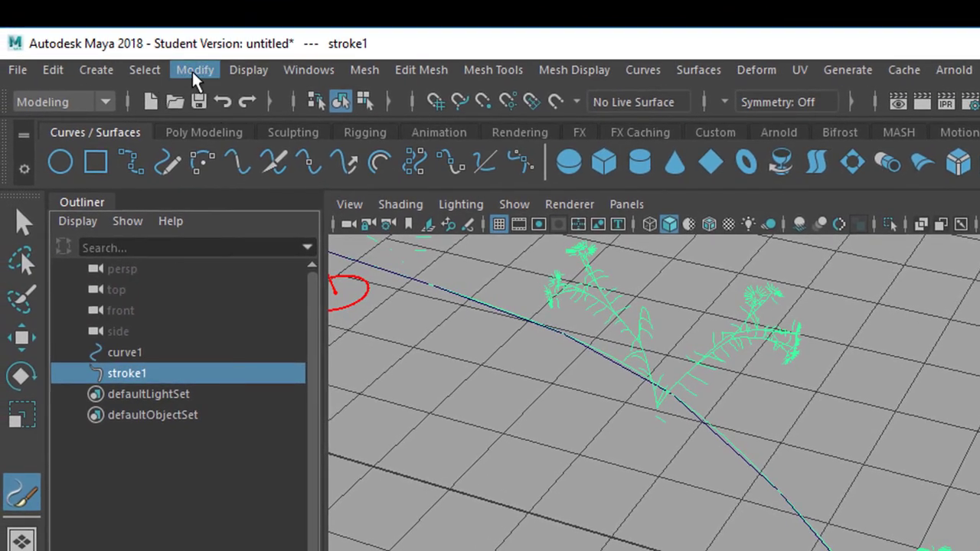
pyautogui.click(195, 74)
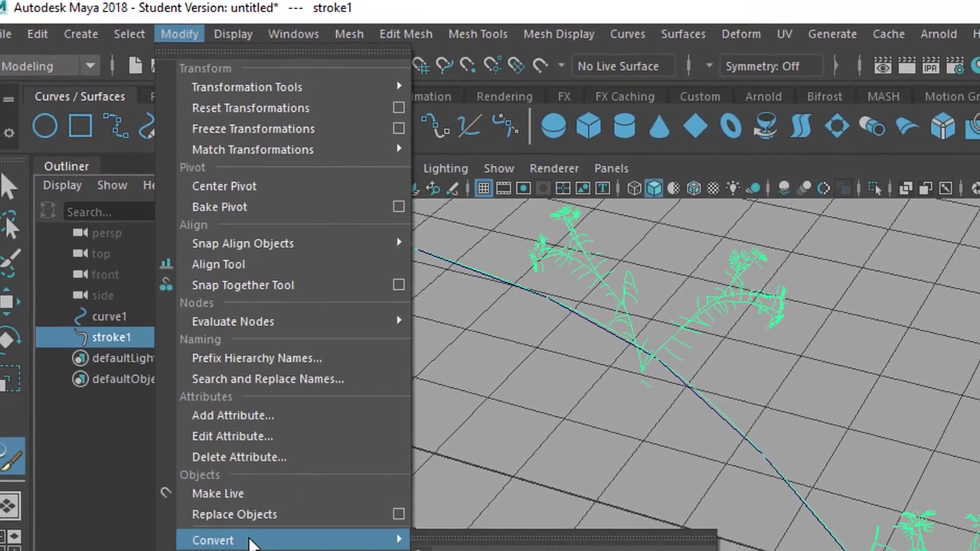
pyautogui.moveTo(228, 550)
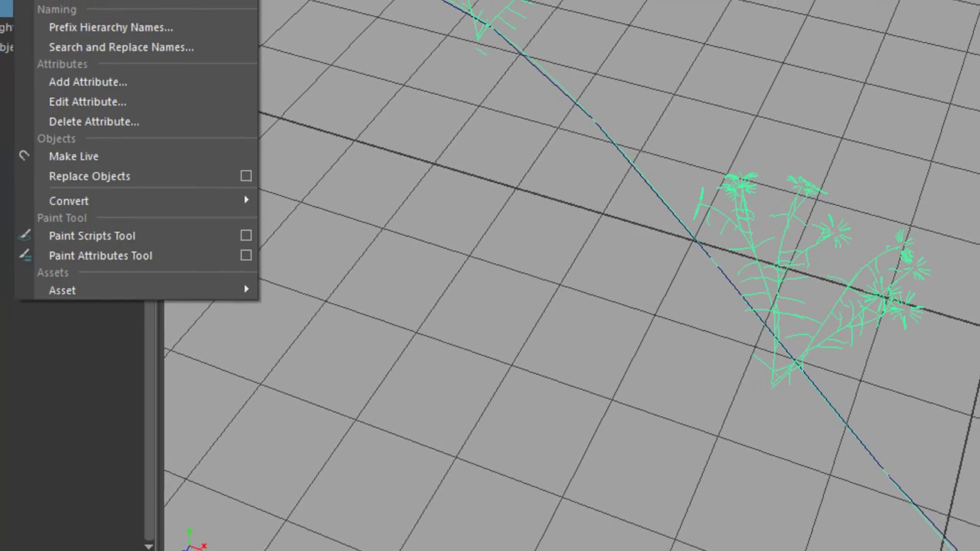
pyautogui.press('Escape')
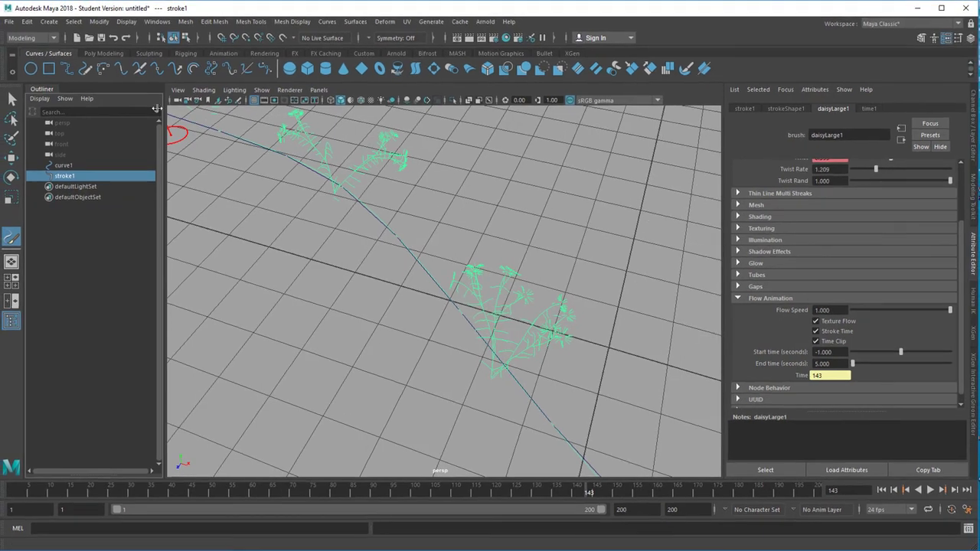
# - Create polygon plane pPlane1 and scale it up to span the ground beneath the daisies
pyautogui.click(103, 52)
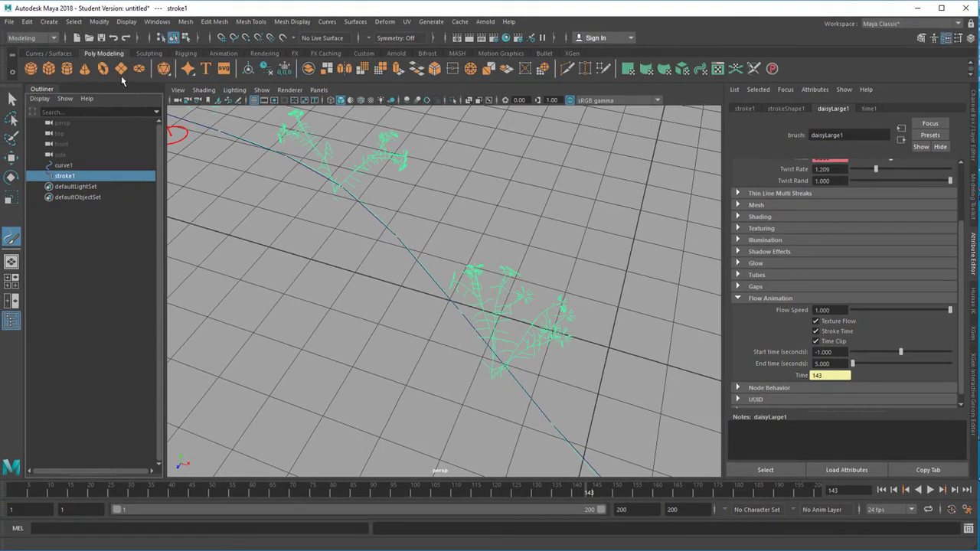
pyautogui.click(122, 69)
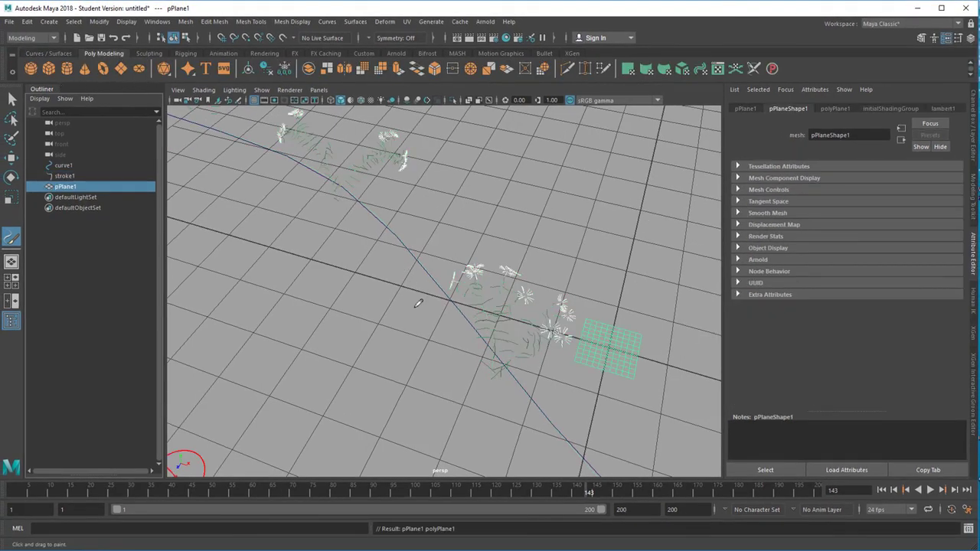
pyautogui.press('r')
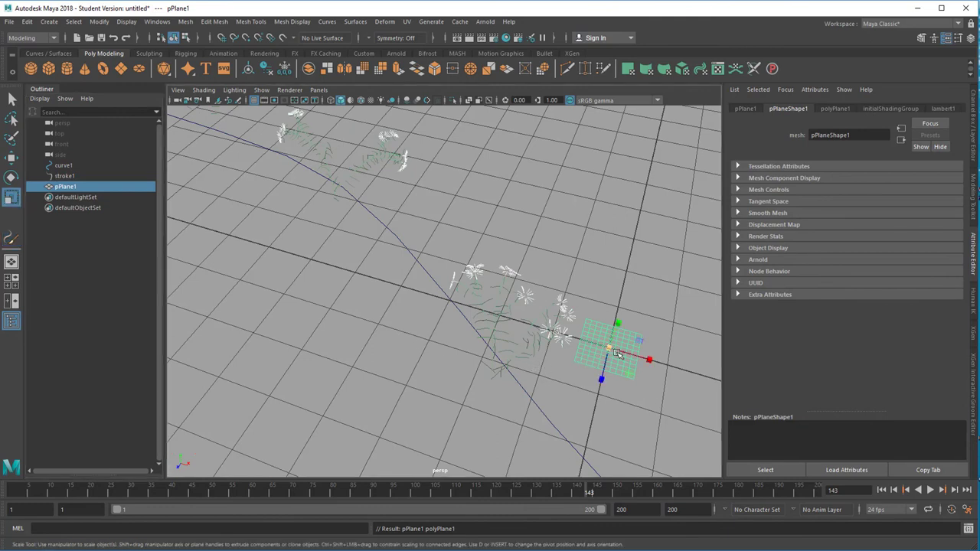
pyautogui.moveTo(617, 354); pyautogui.dragTo(262, 312)
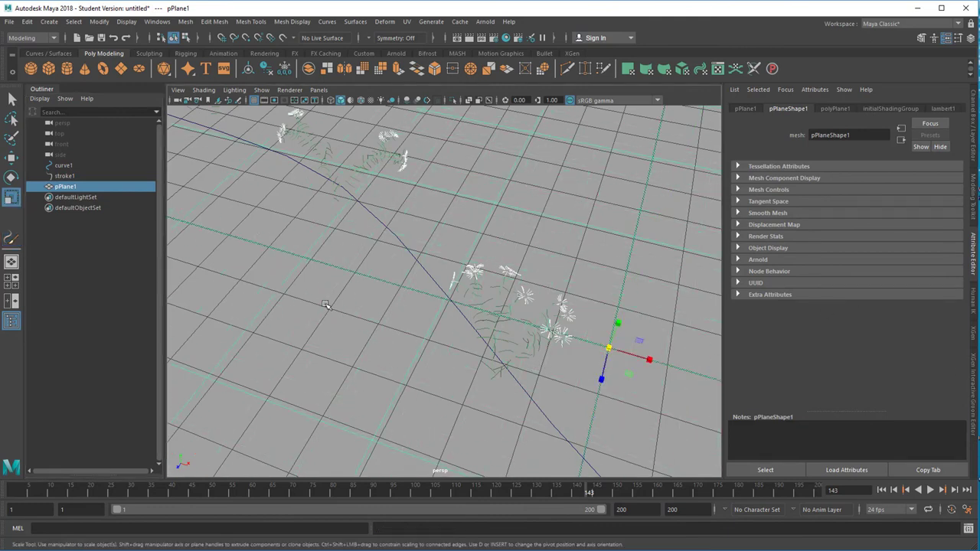
pyautogui.moveTo(326, 305); pyautogui.dragTo(537, 311)
pyautogui.keyDown('alt'); pyautogui.moveTo(429, 229); pyautogui.dragTo(453, 91); pyautogui.keyUp('alt')
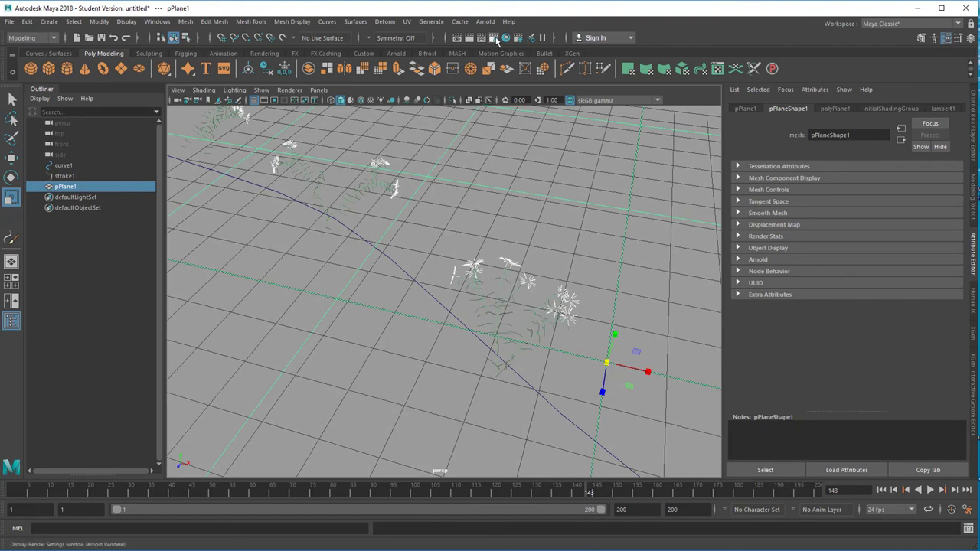
# - Set Render Using to Maya Software and render the current frame 143
pyautogui.click(495, 38)
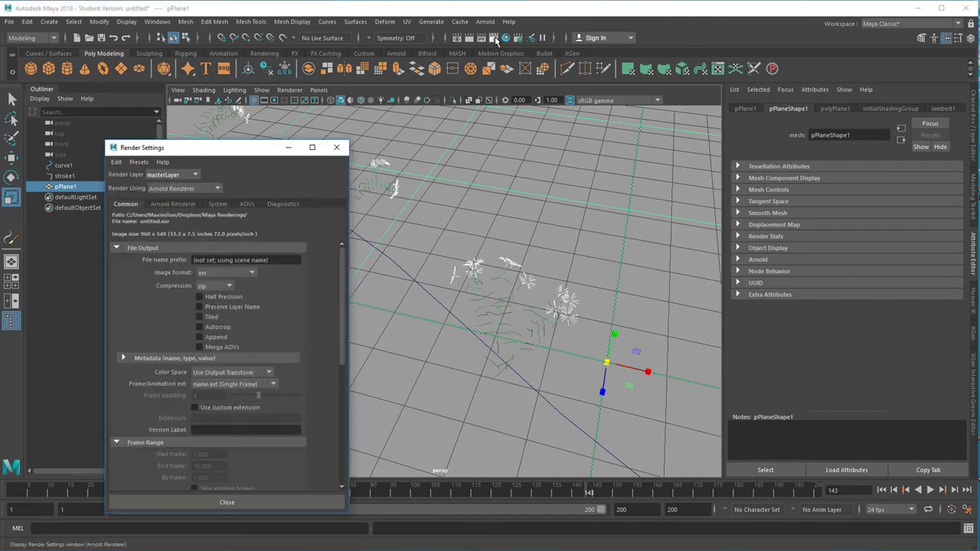
pyautogui.click(217, 189)
pyautogui.click(199, 202)
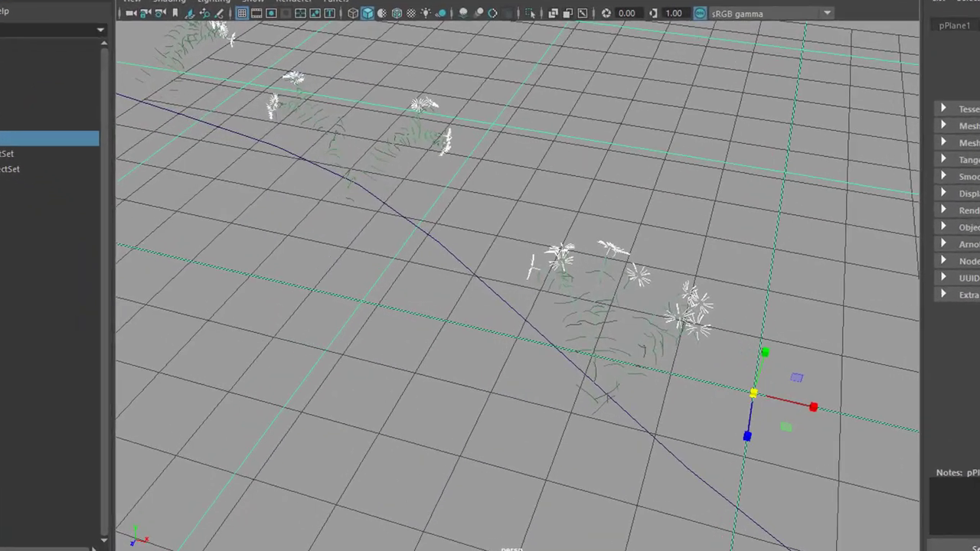
pyautogui.click(510, 16)
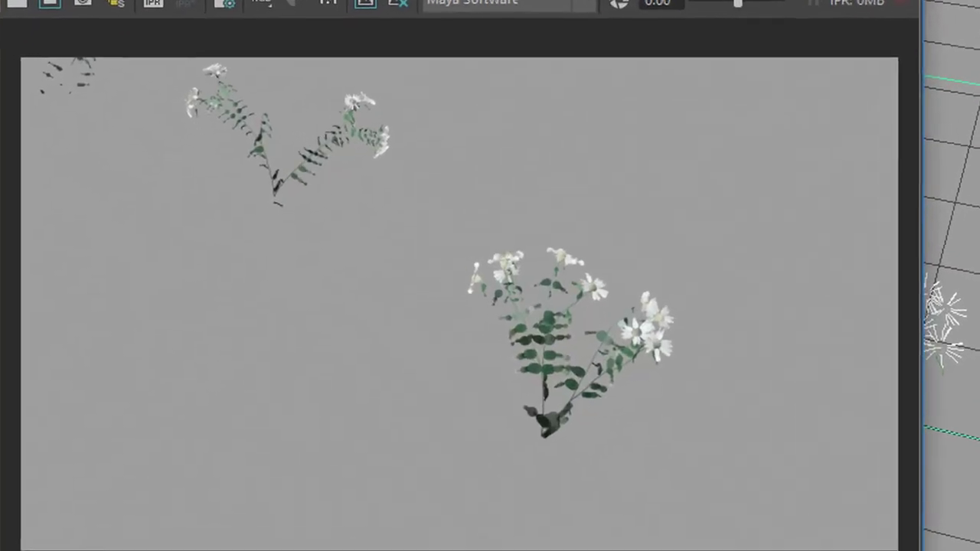